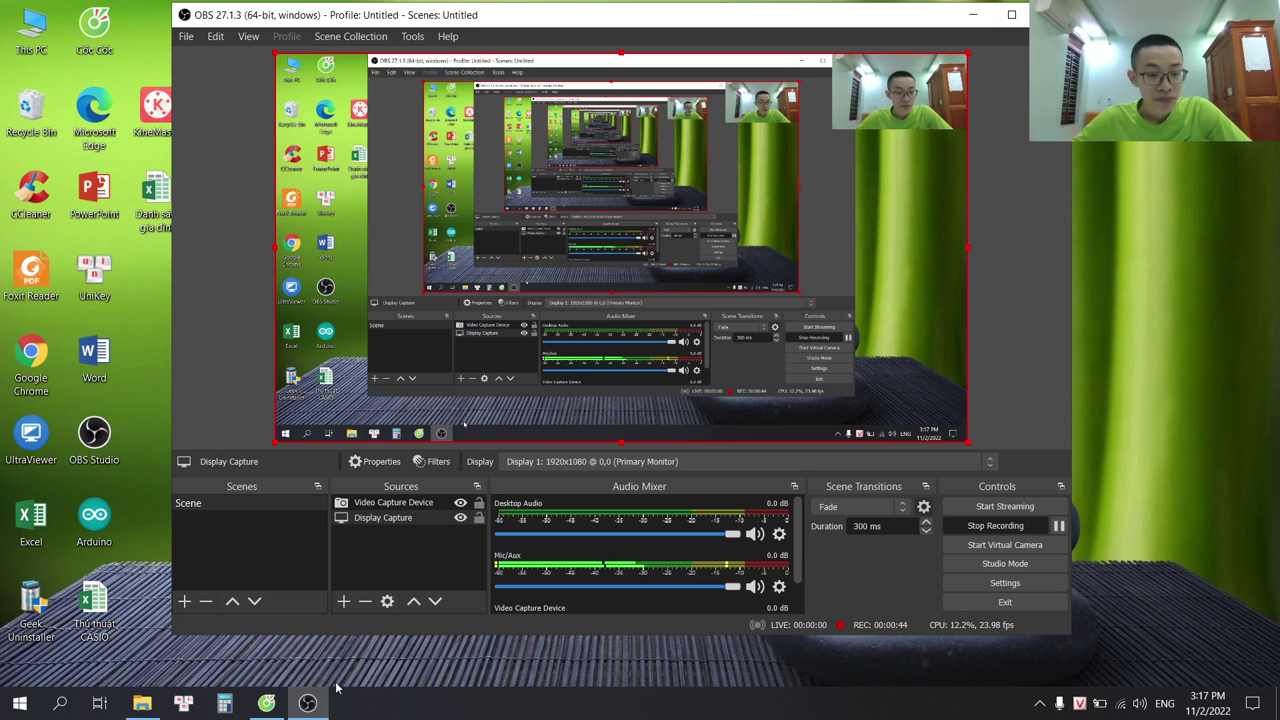
- Switch to the Cốc Cốc browser and look over the two YouTube videos on money management and spending tips
mouse_move(268, 703)
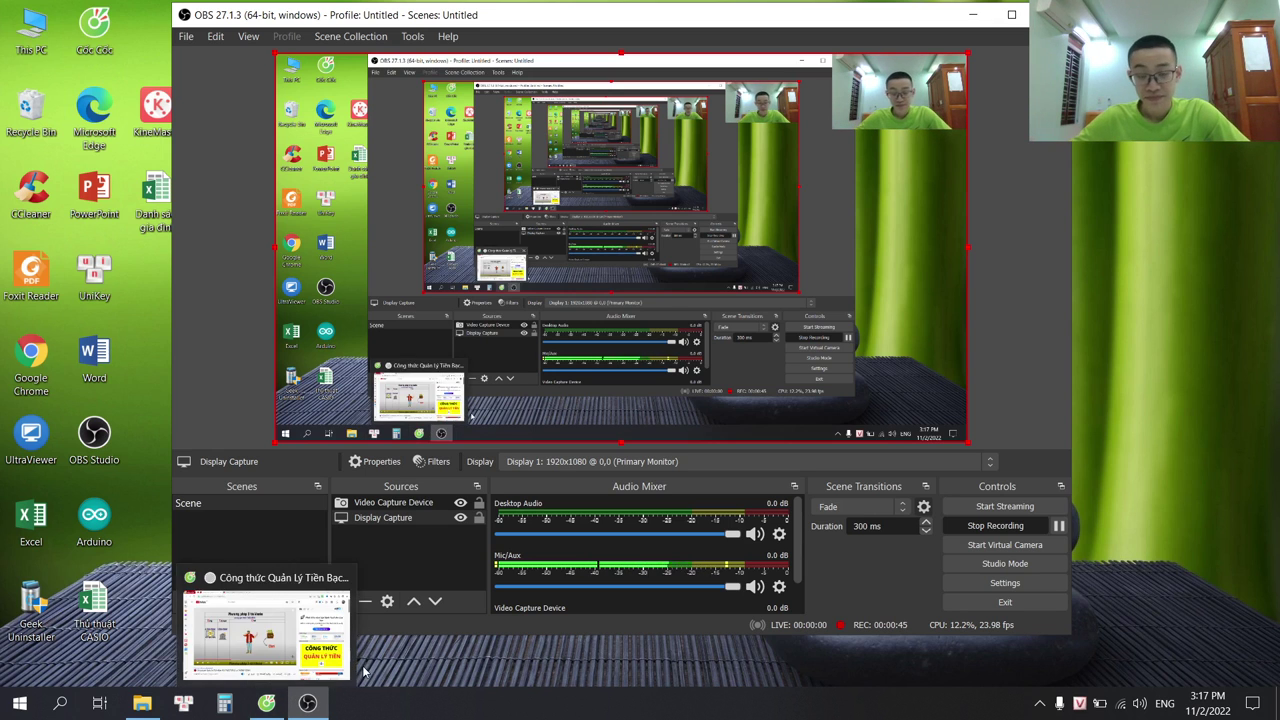
left_click(258, 712)
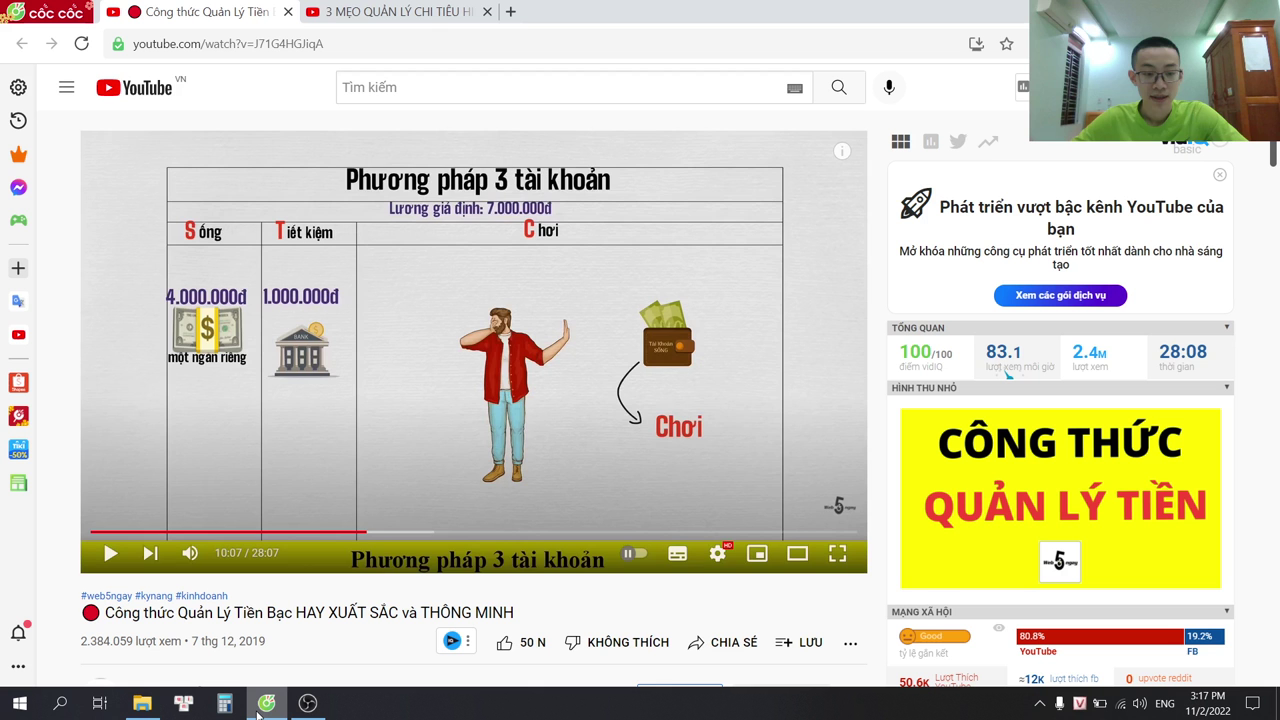
left_click(308, 702)
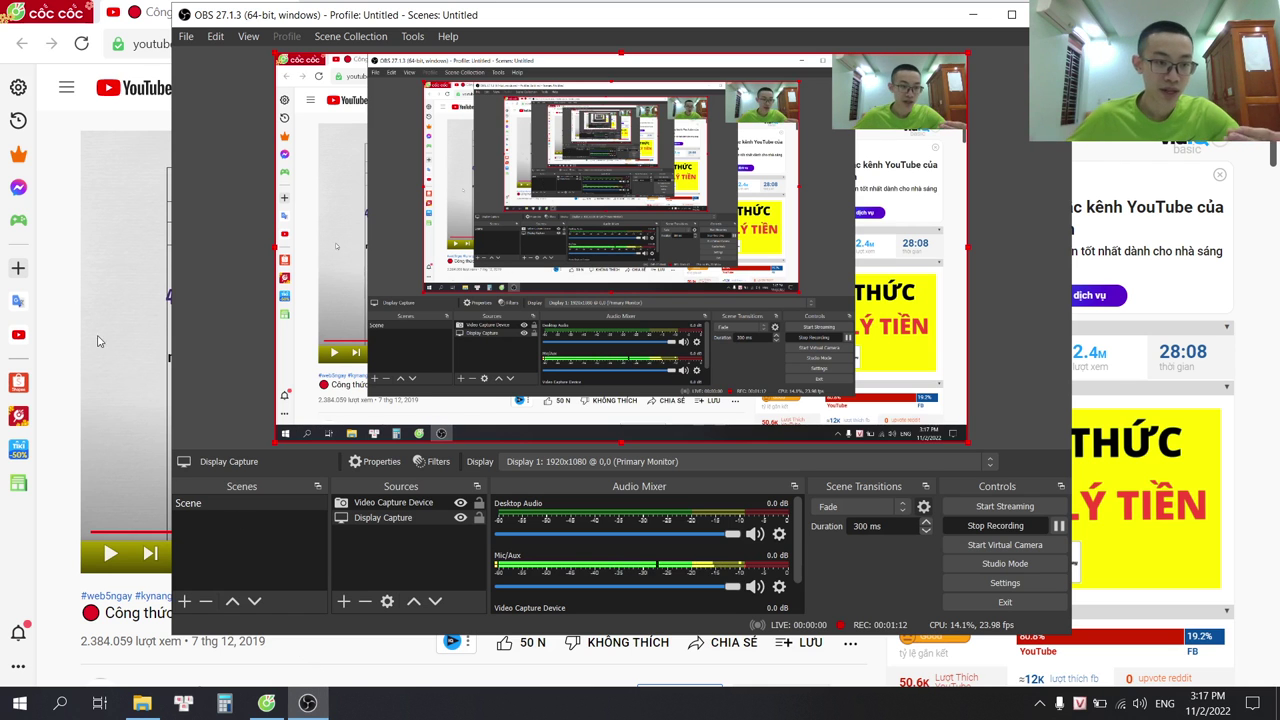
left_click(66, 319)
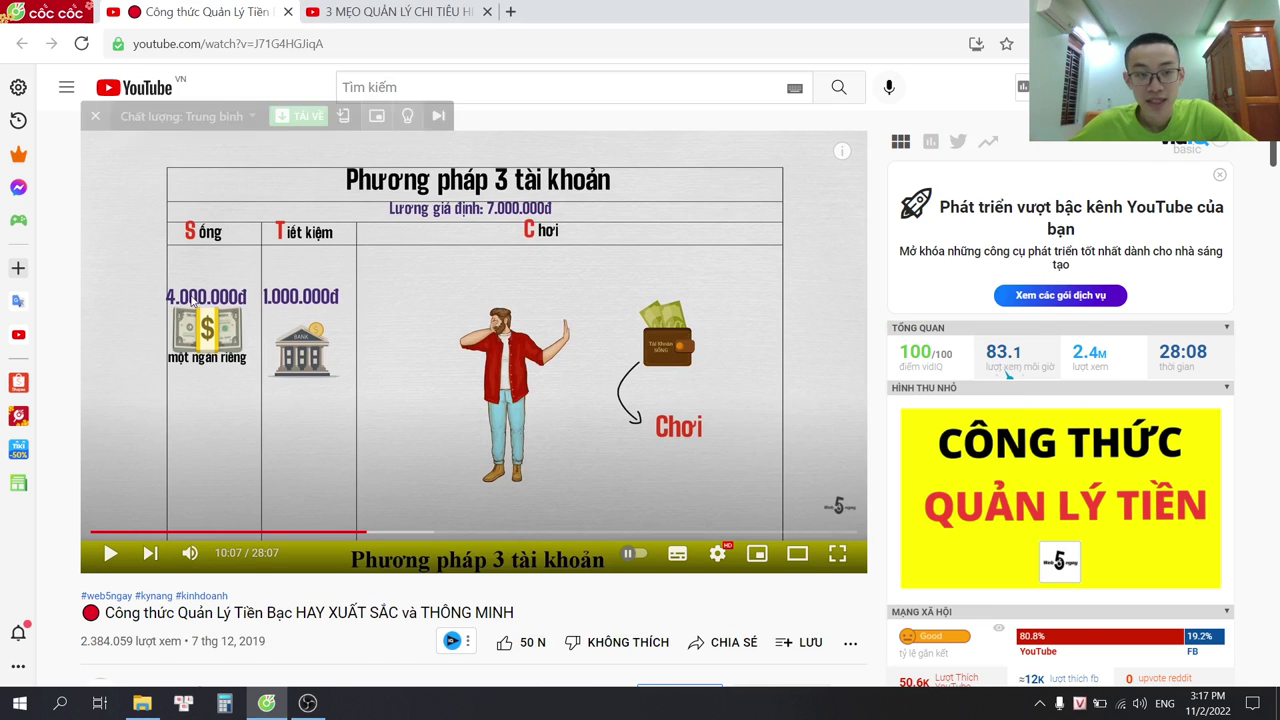
scroll(397, 226, "down", 5)
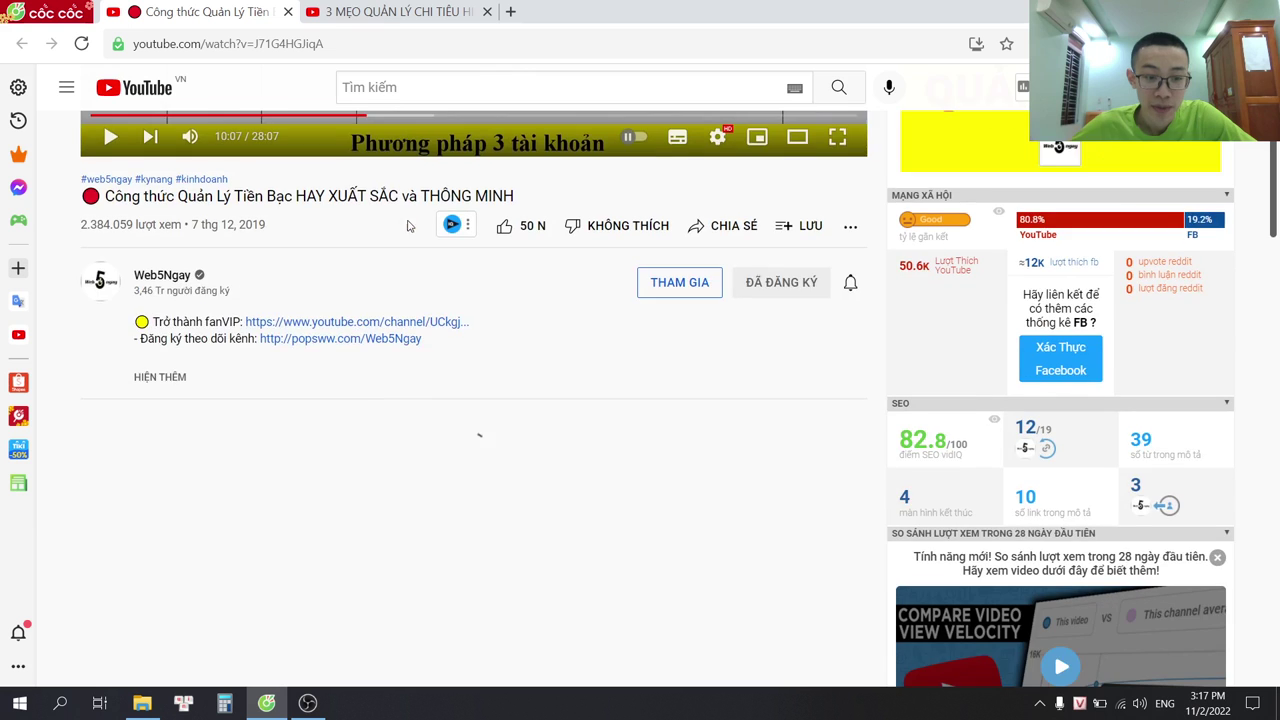
scroll(331, 294, "up", 3)
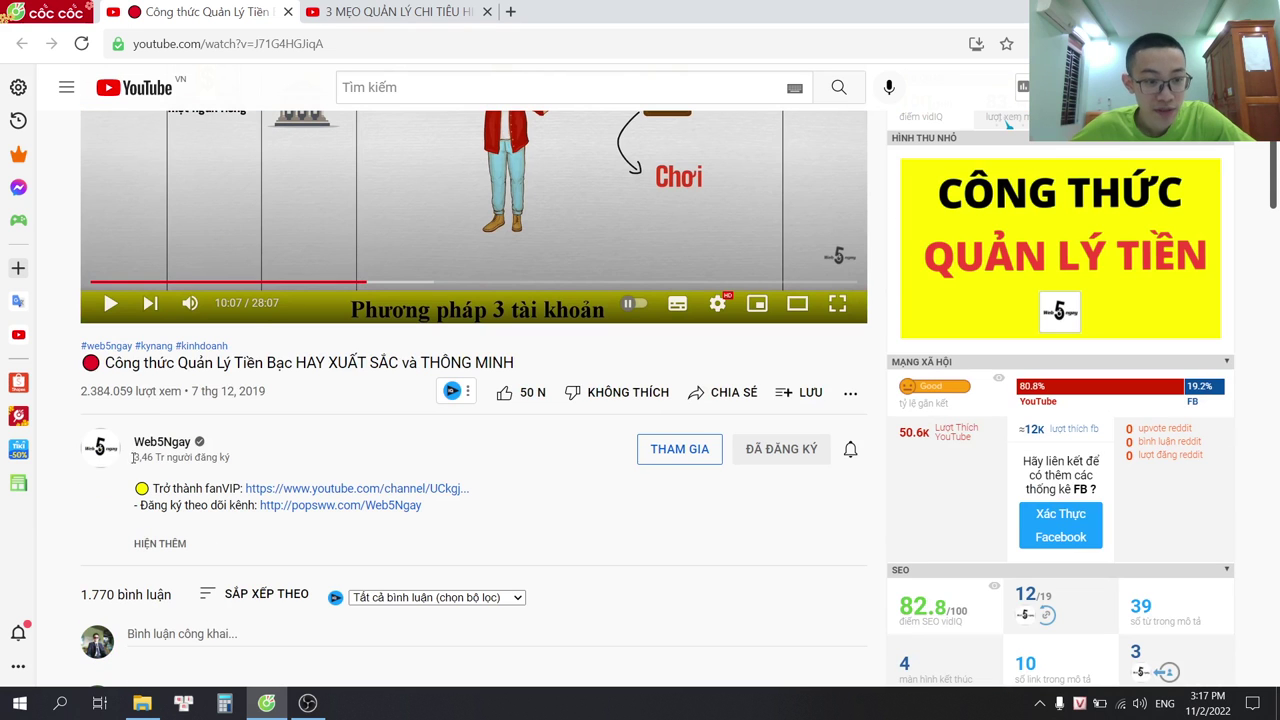
scroll(450, 250, "up", 3)
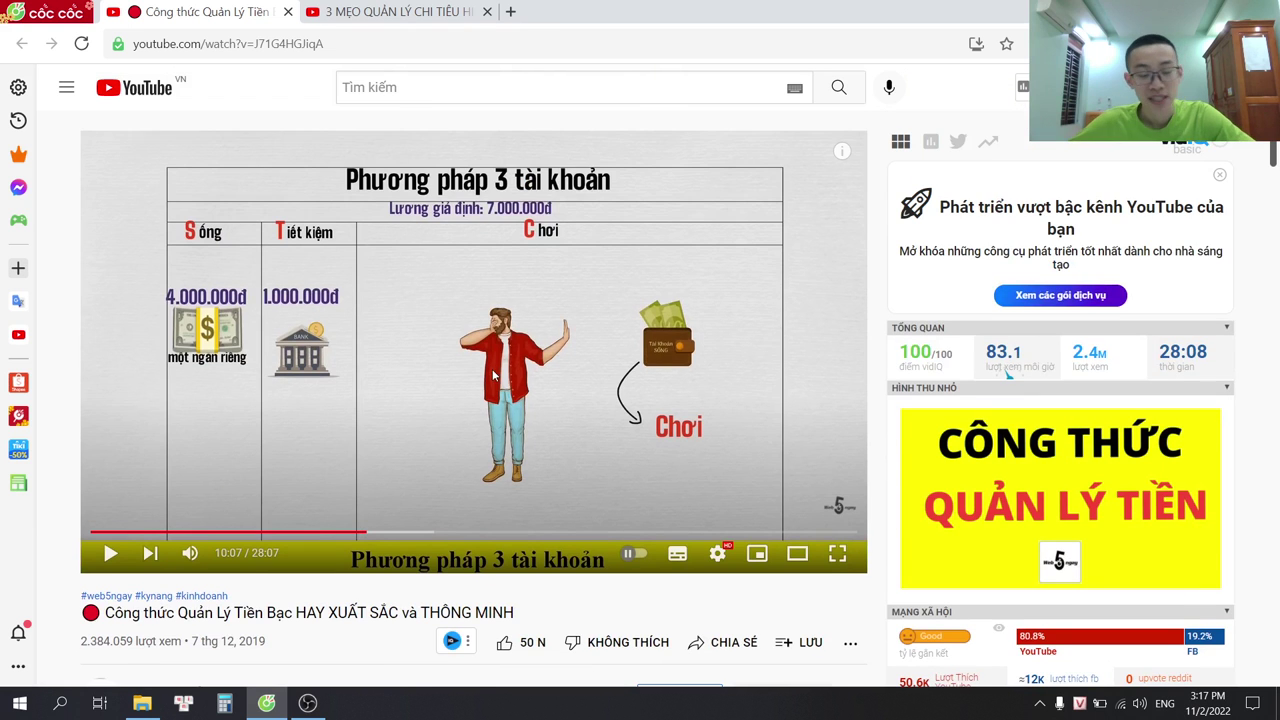
left_click(404, 11)
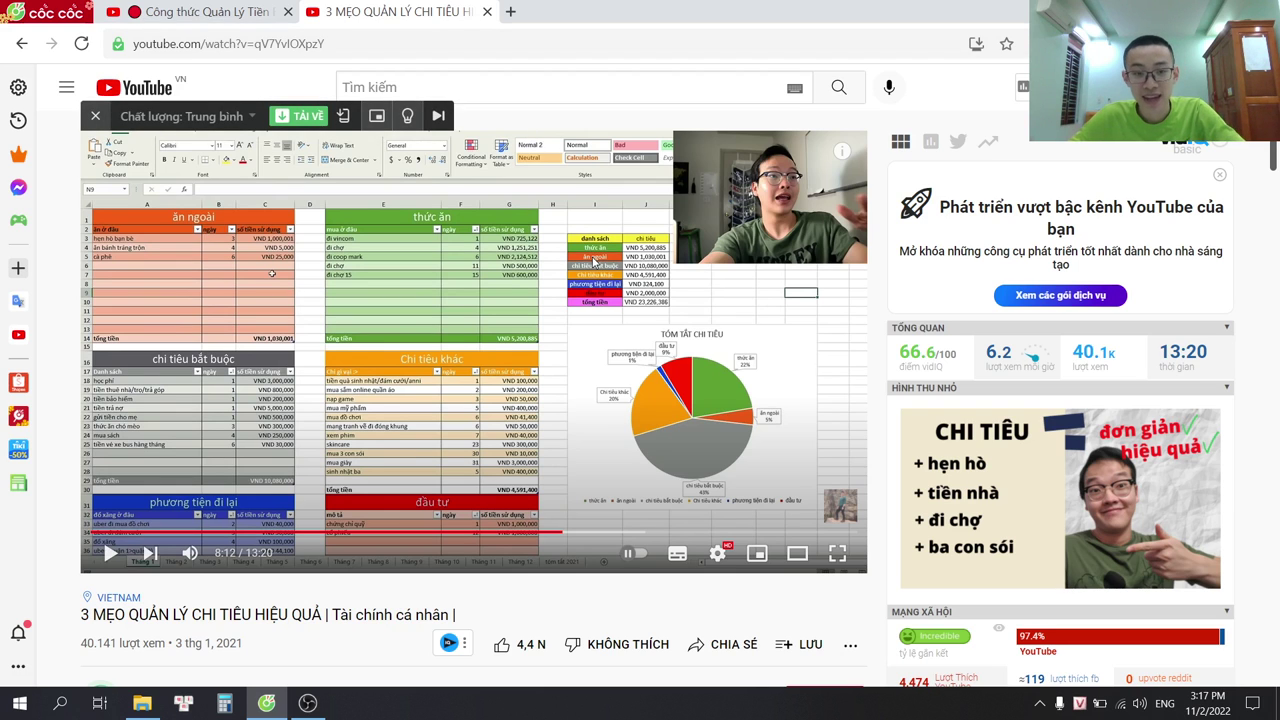
left_click(241, 9)
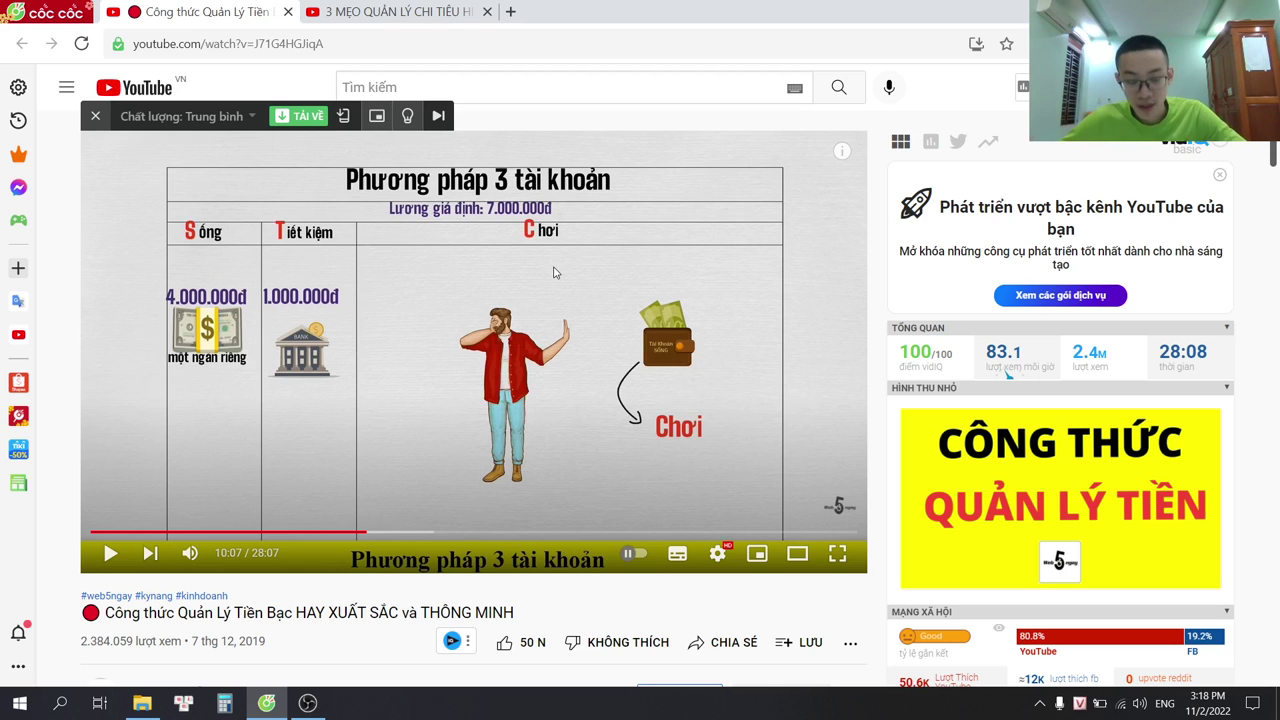
- Follow the Google Drive link in the description of the "3 MẸO QUẢN LÝ CHI TIÊU HIỆU QUẢ" video and open chi tiêu.xlsx
left_click(451, 10)
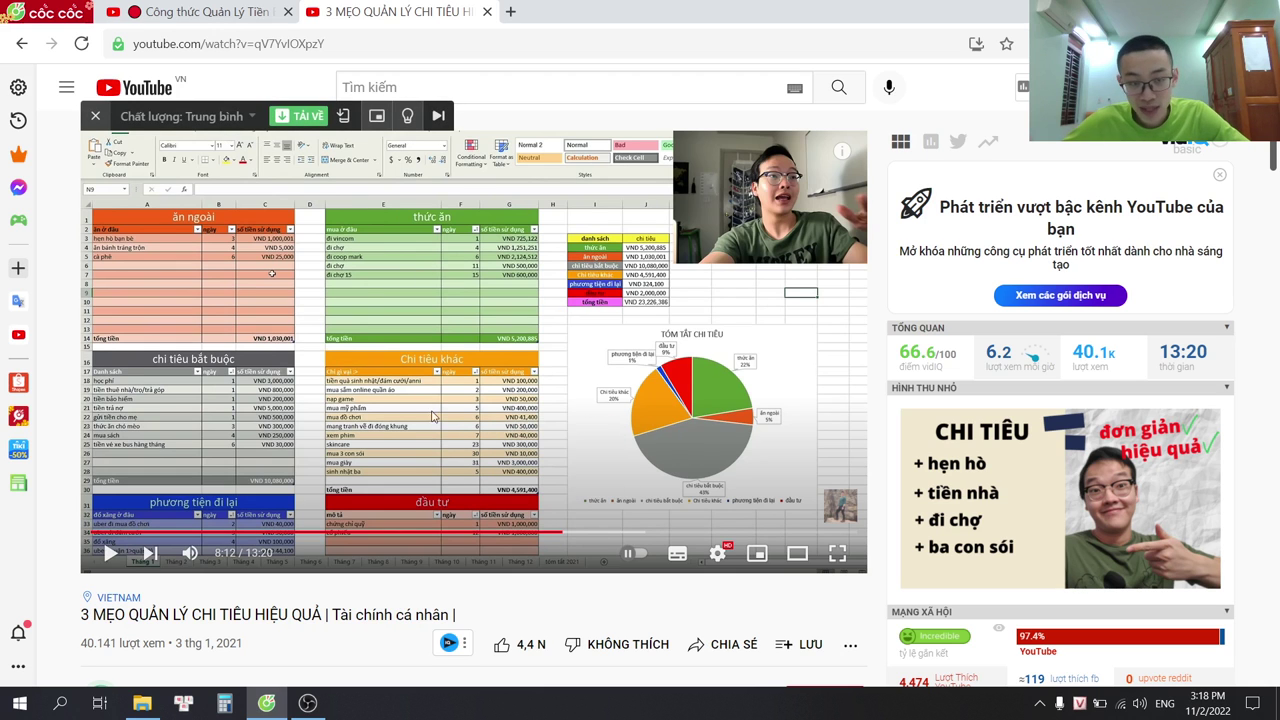
scroll(433, 416, "down", 3)
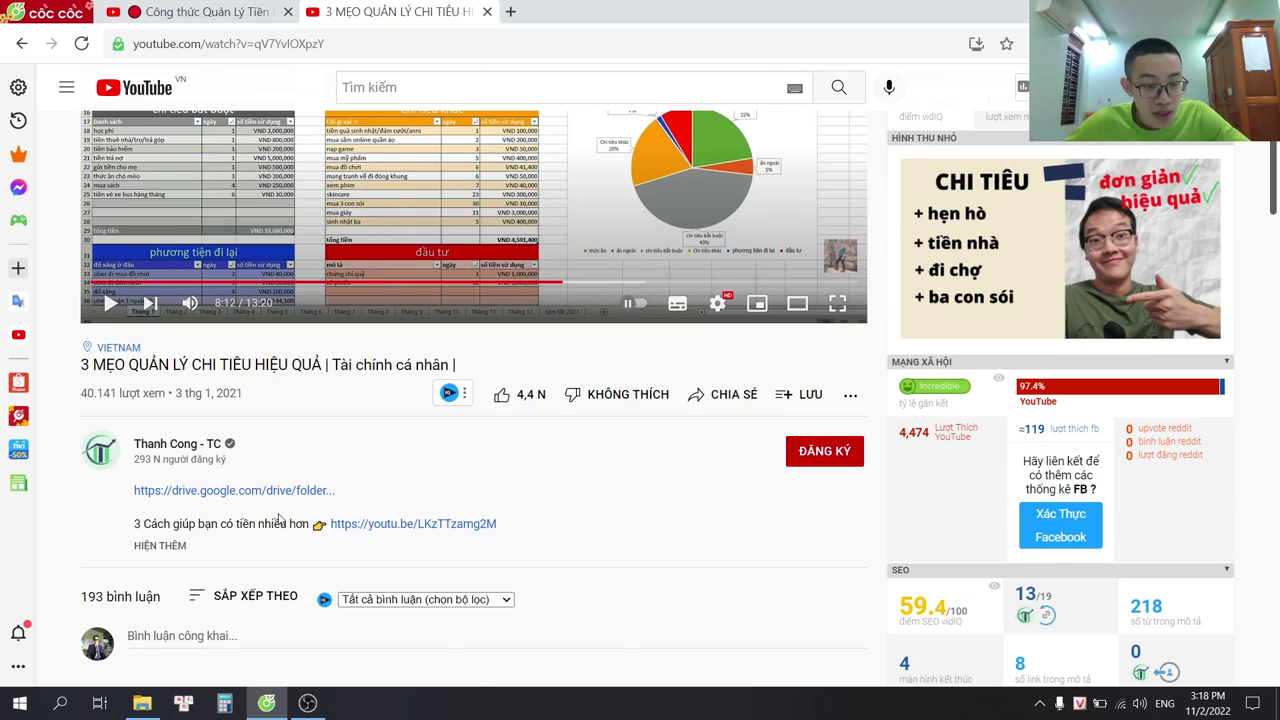
left_click(182, 547)
left_click(254, 499)
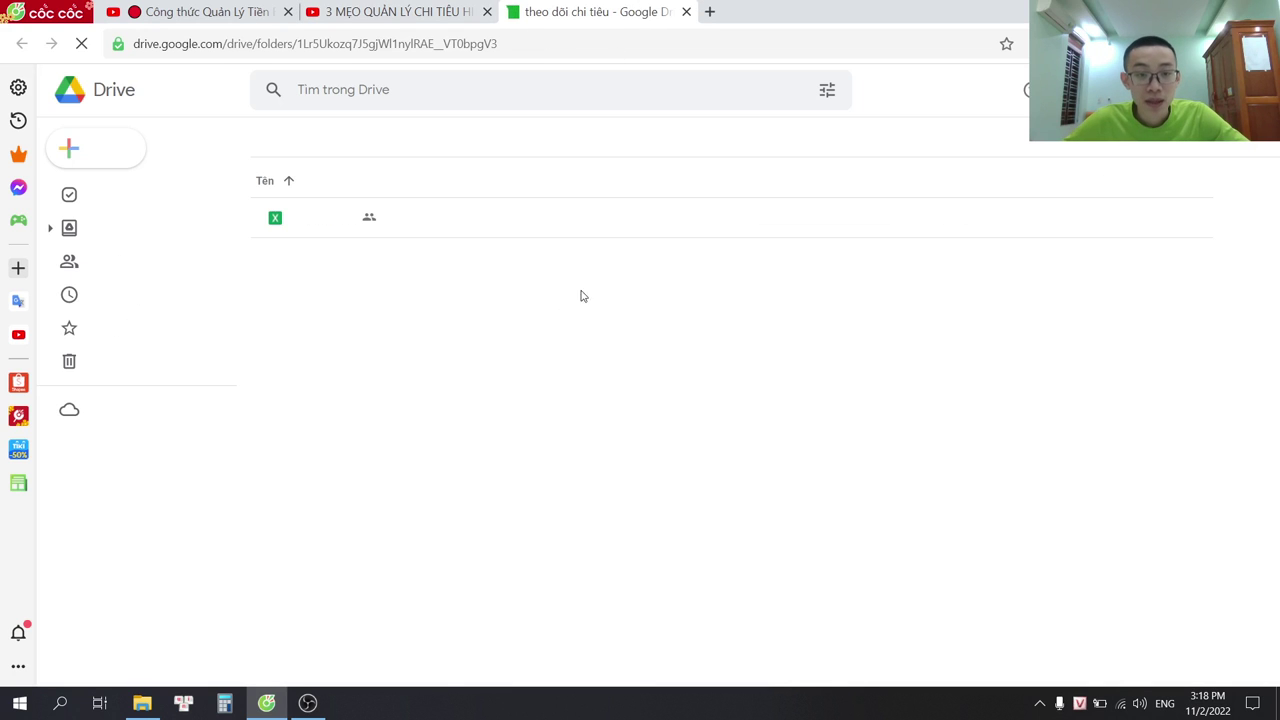
left_click(330, 226)
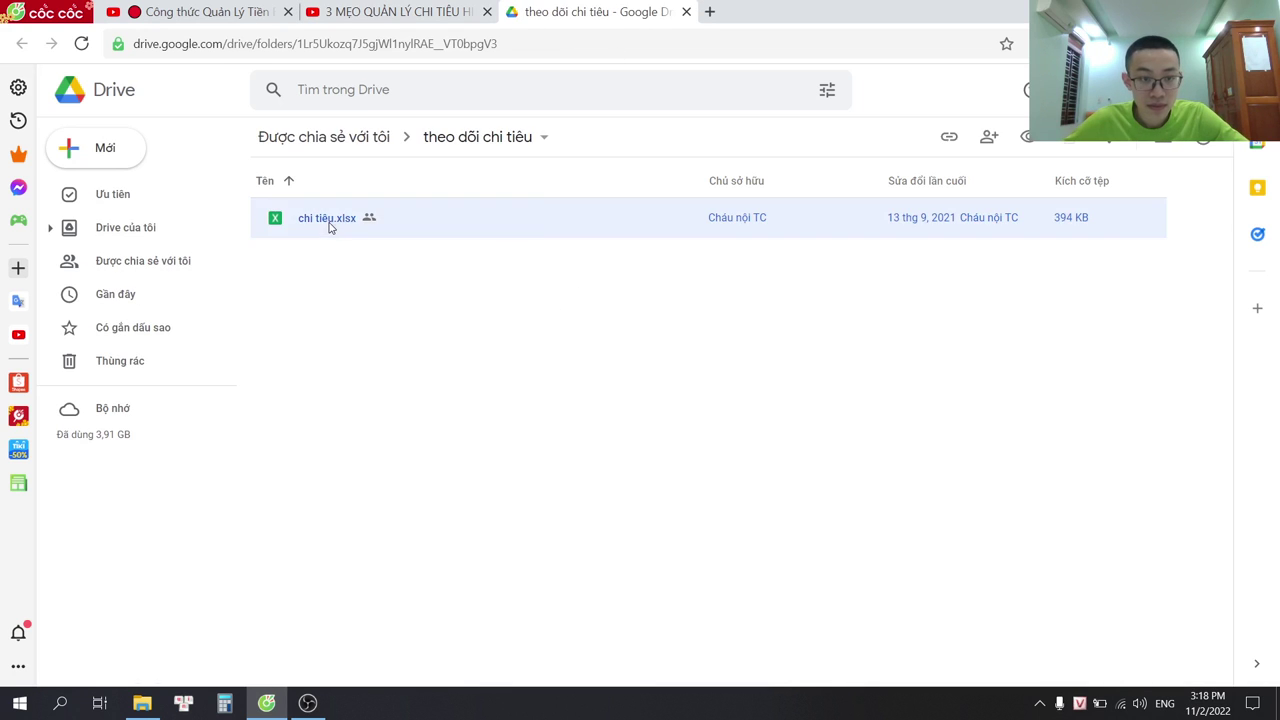
double_click(330, 222)
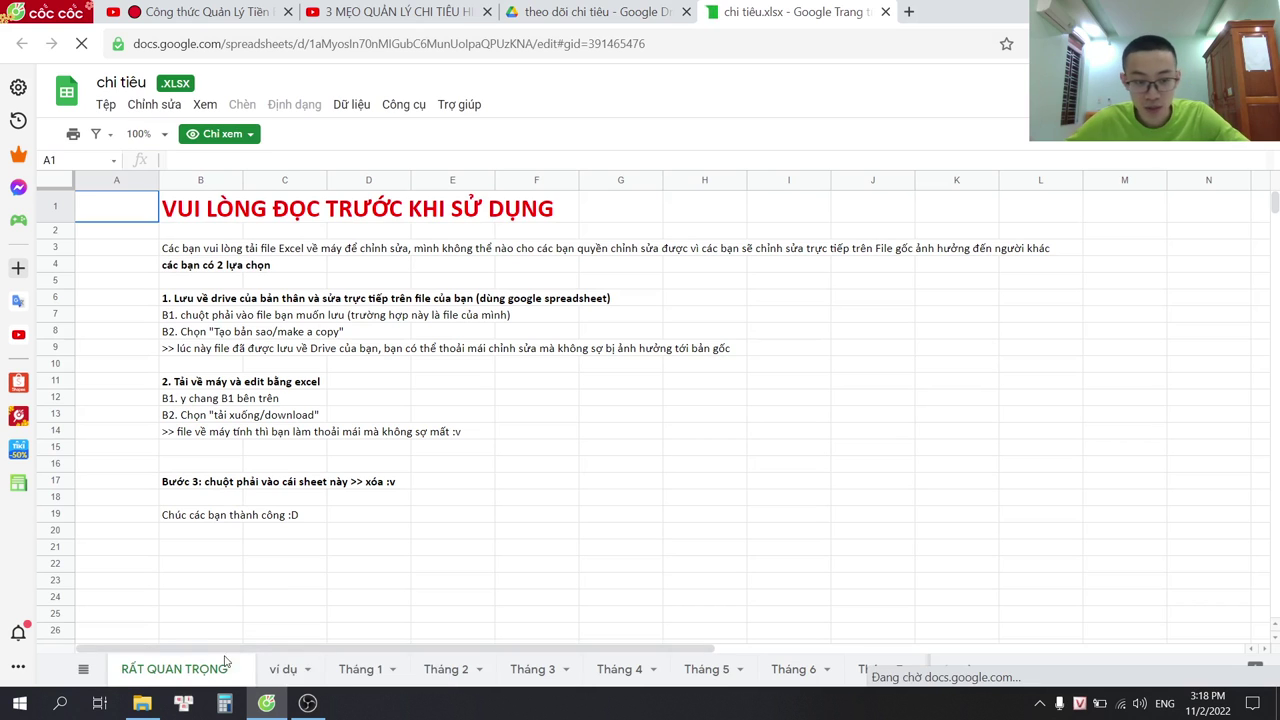
- Examine the spending category tables and summary chart in the Tháng 1 and ví dụ sheets
left_click(337, 669)
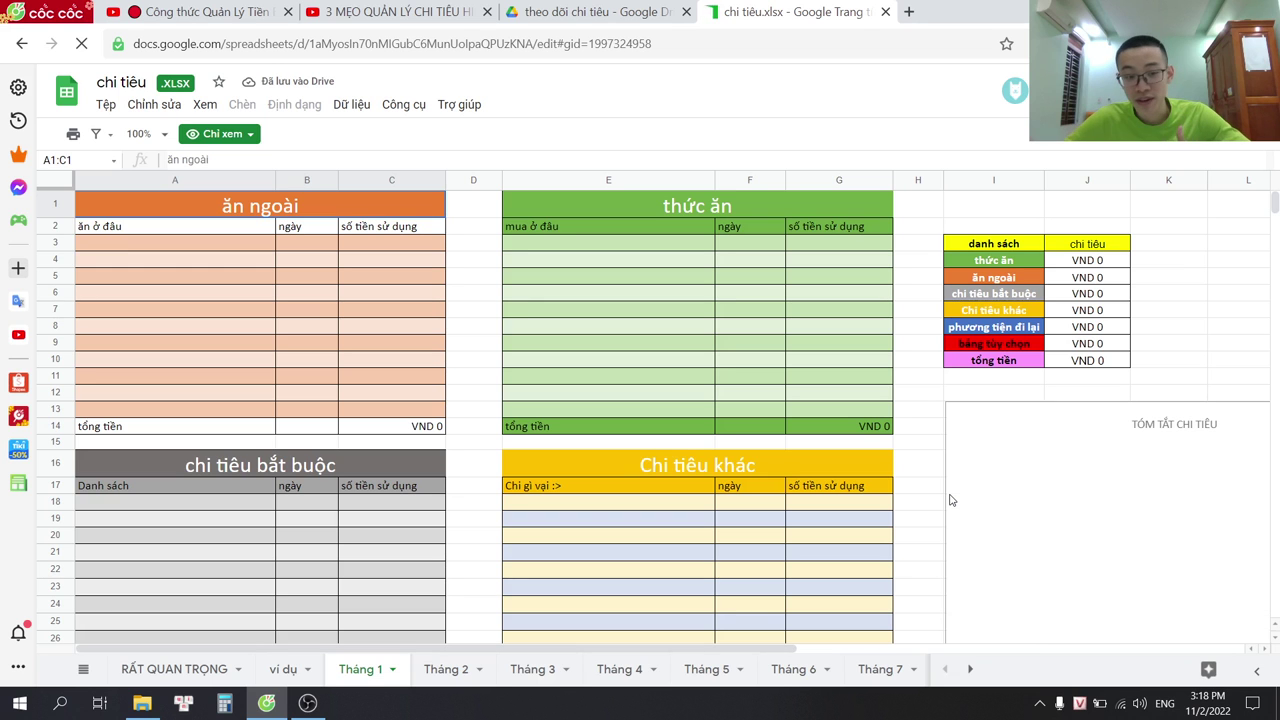
left_click(265, 669)
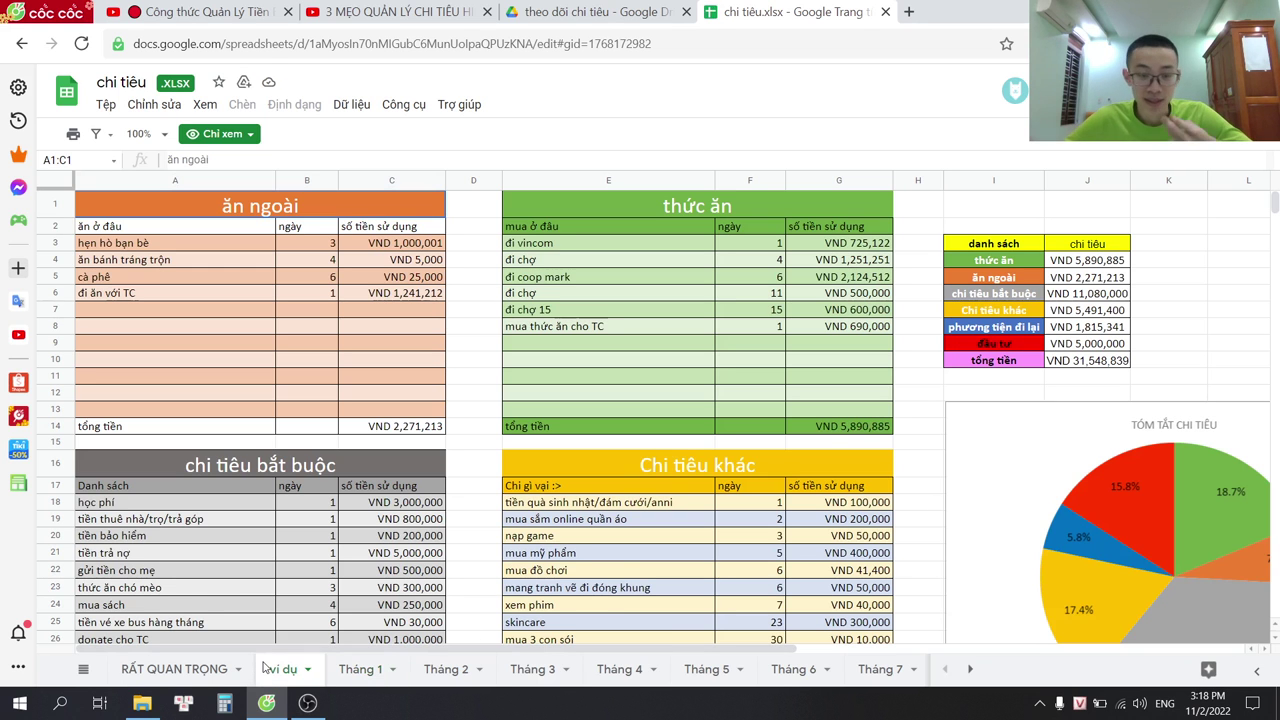
scroll(815, 307, "down", 6)
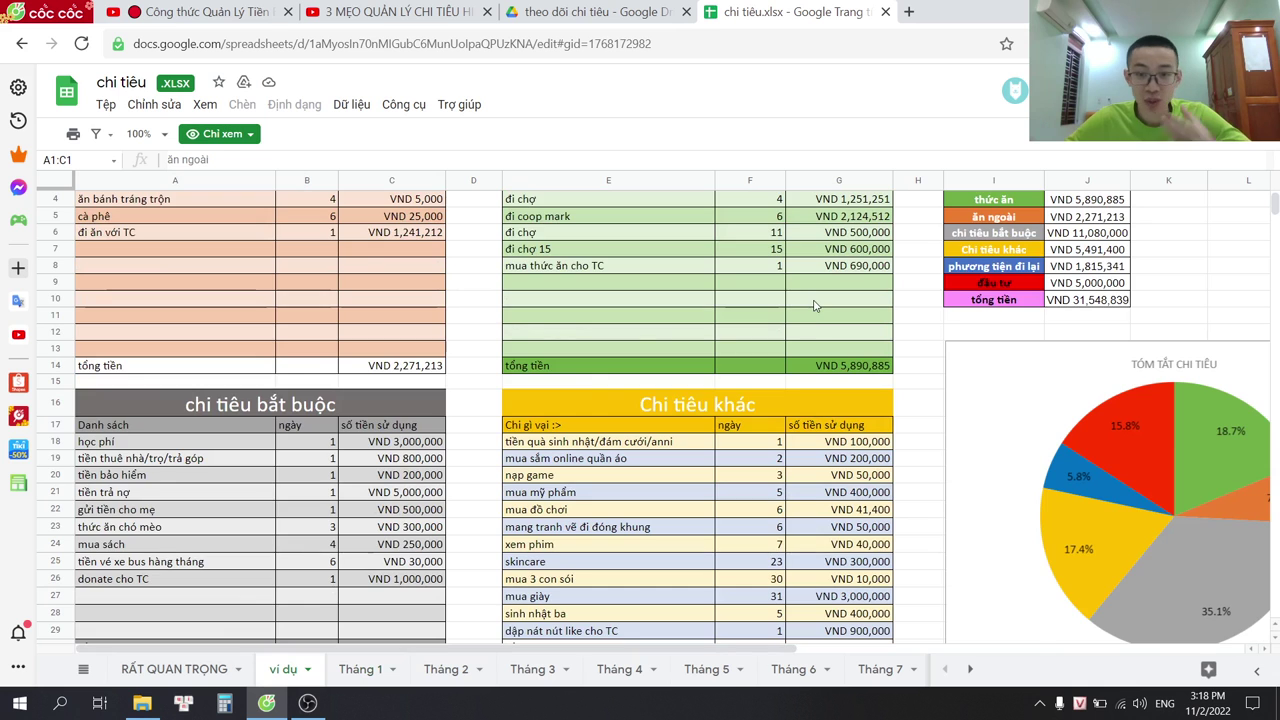
scroll(612, 482, "up", 6)
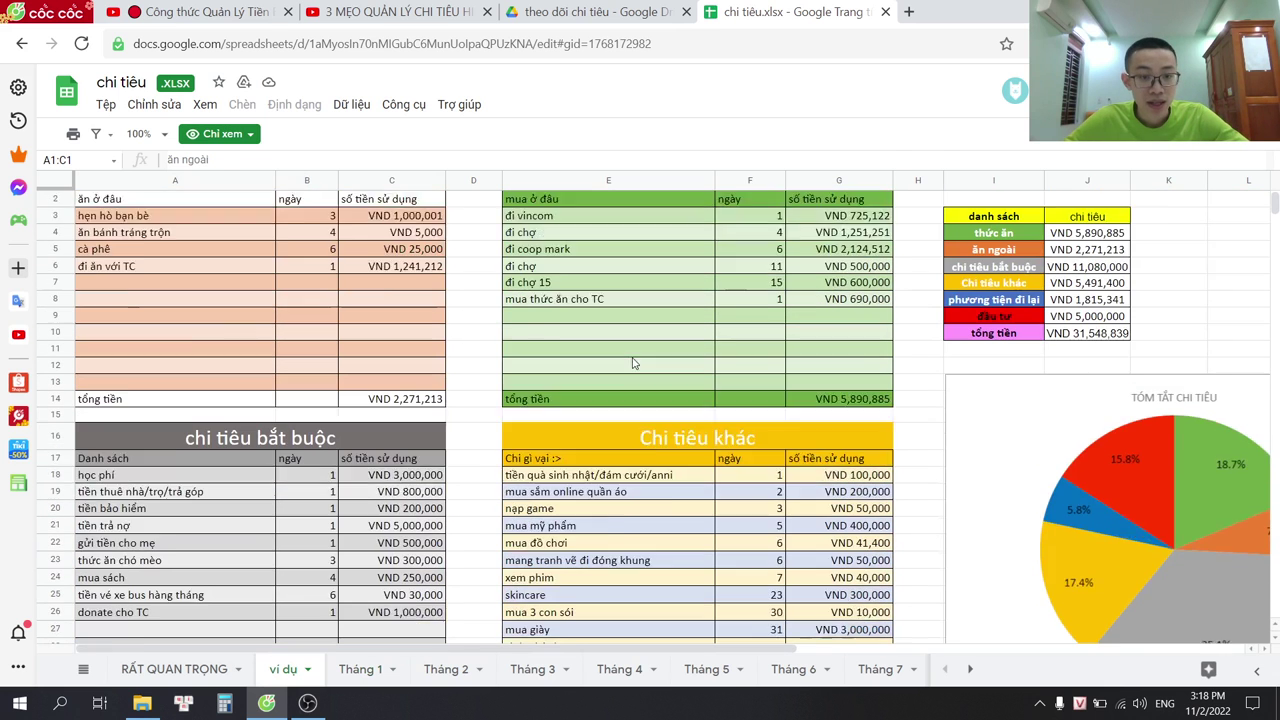
scroll(718, 213, "down", 6)
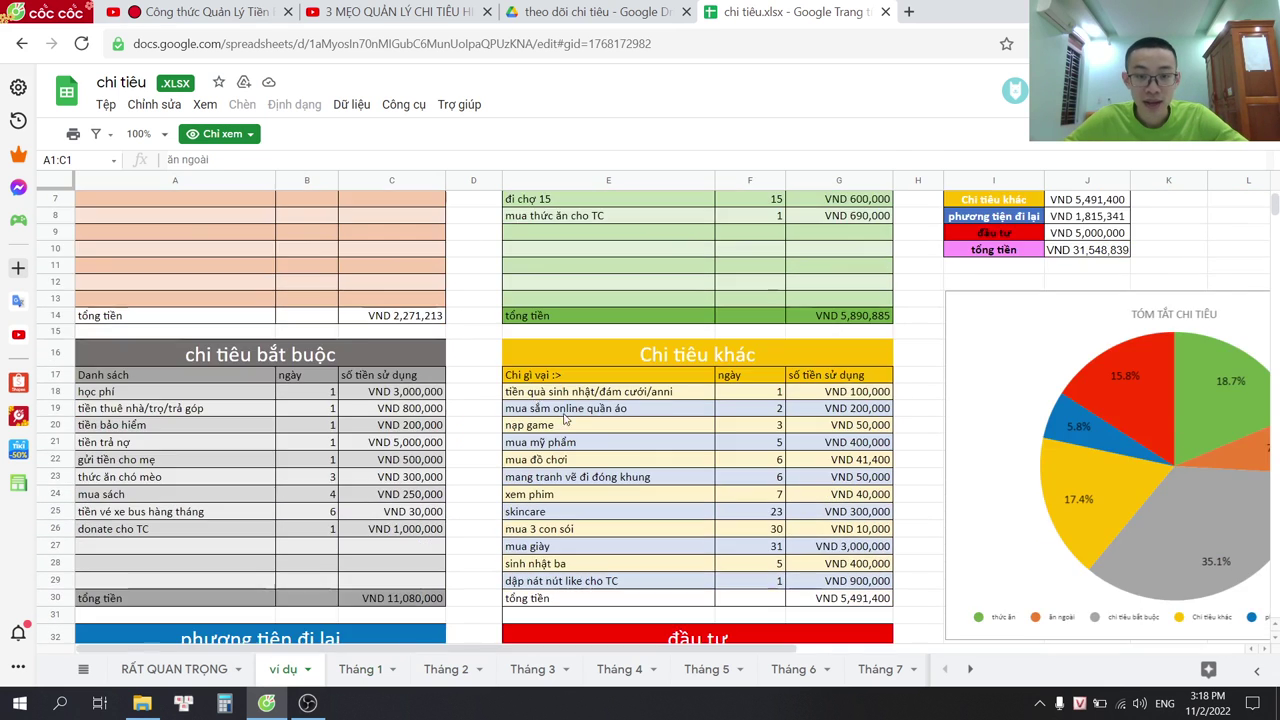
- Revisit the spending-tips video and the three-account method video on YouTube
left_click(390, 11)
scroll(352, 428, "up", 3)
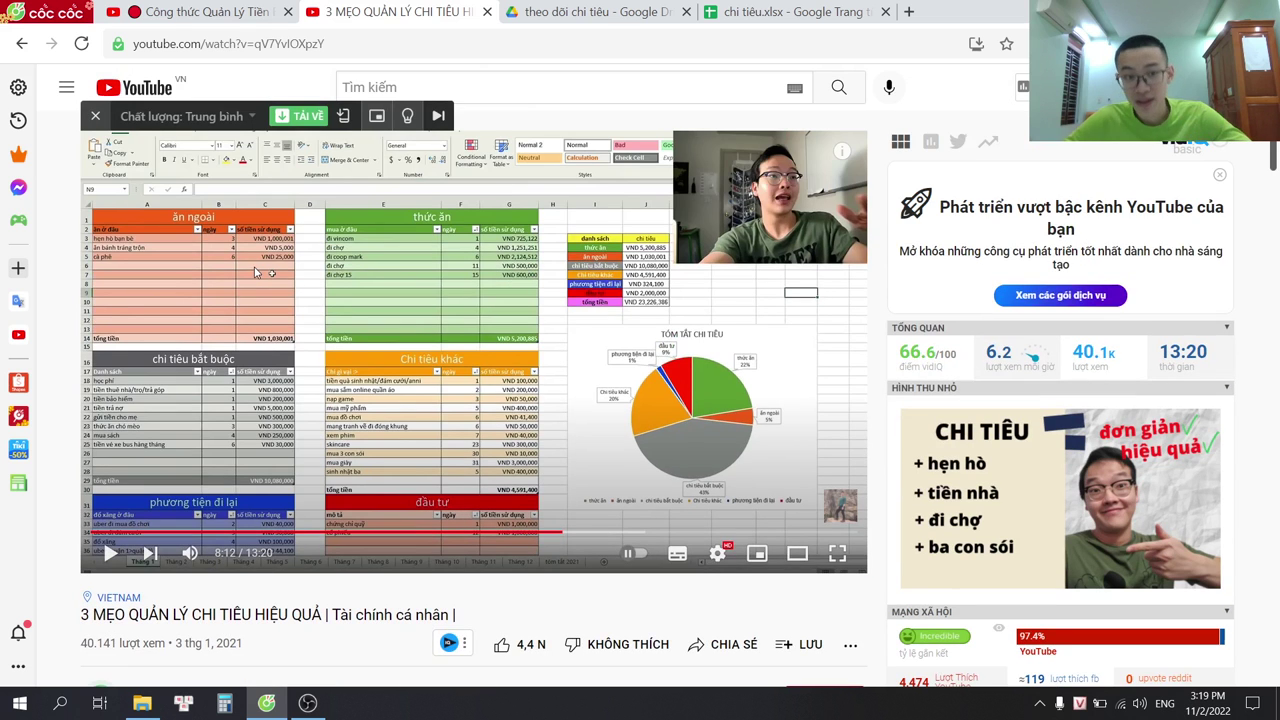
left_click(198, 11)
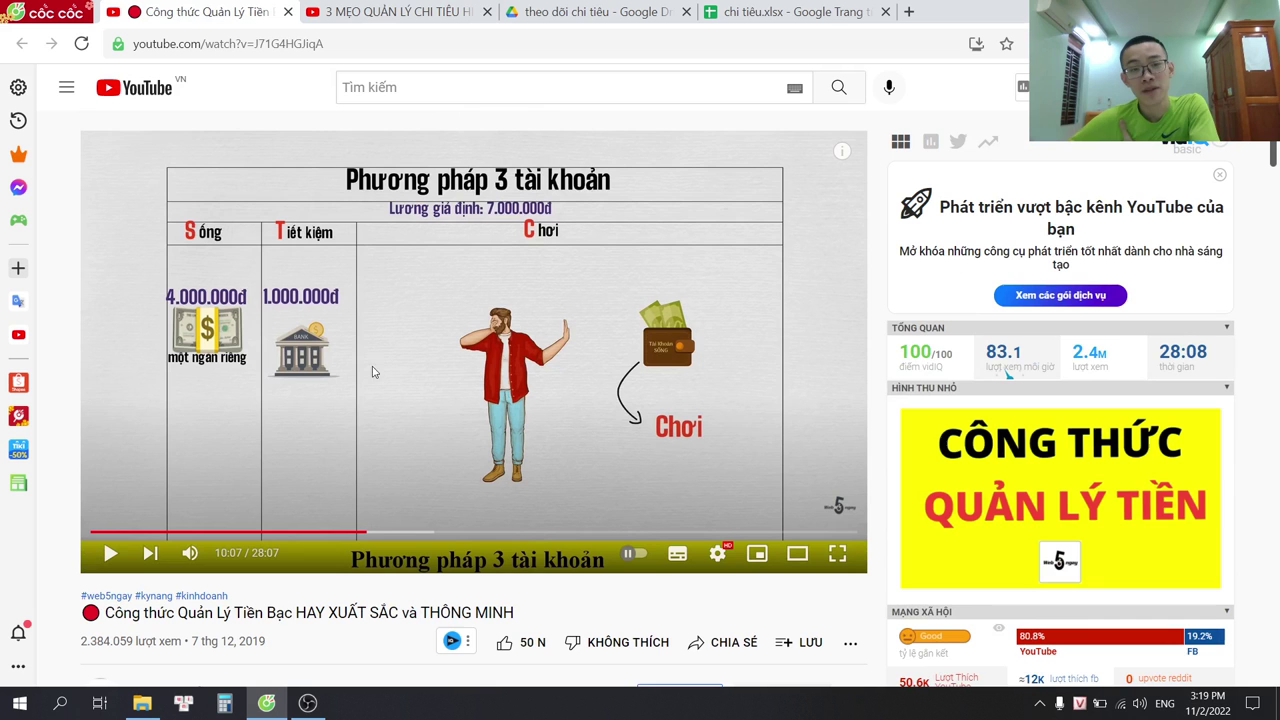
- Return to the chi tiêu.xlsx spreadsheet and view the rest of the example tables and the tóm tắt 2021 sheet
left_click(777, 19)
scroll(725, 577, "down", 4)
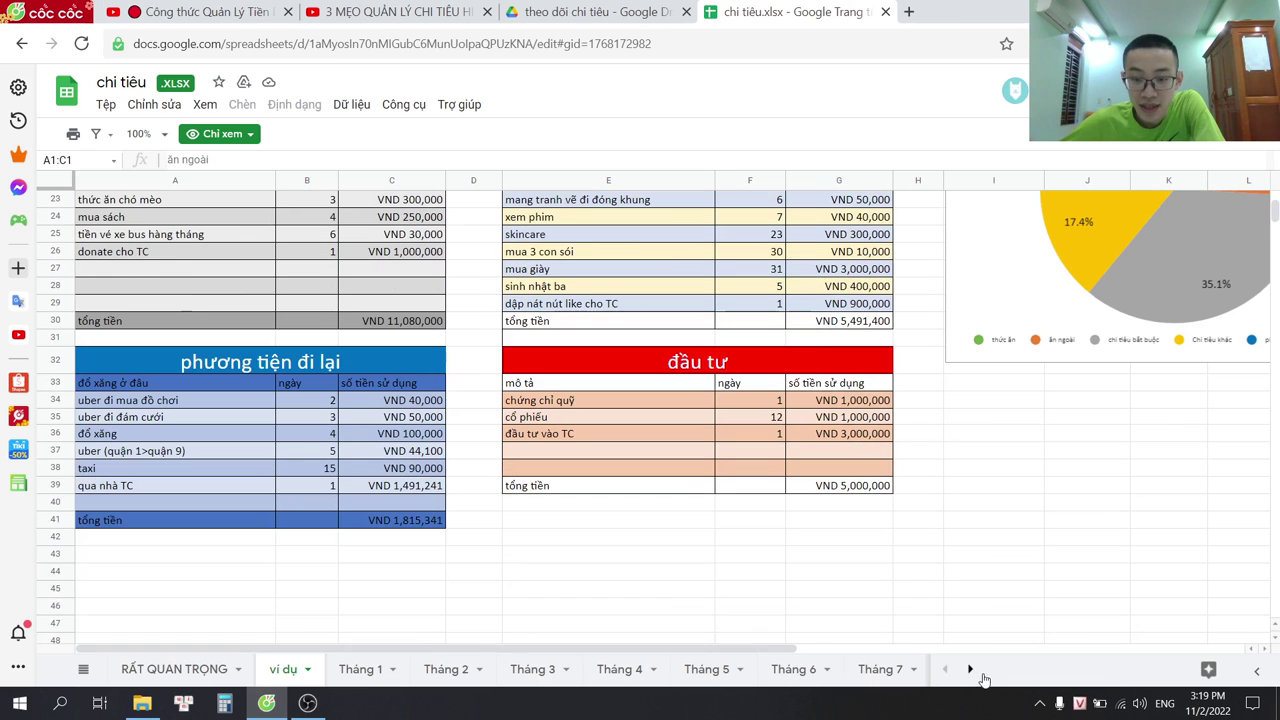
left_click(970, 669)
left_click(866, 669)
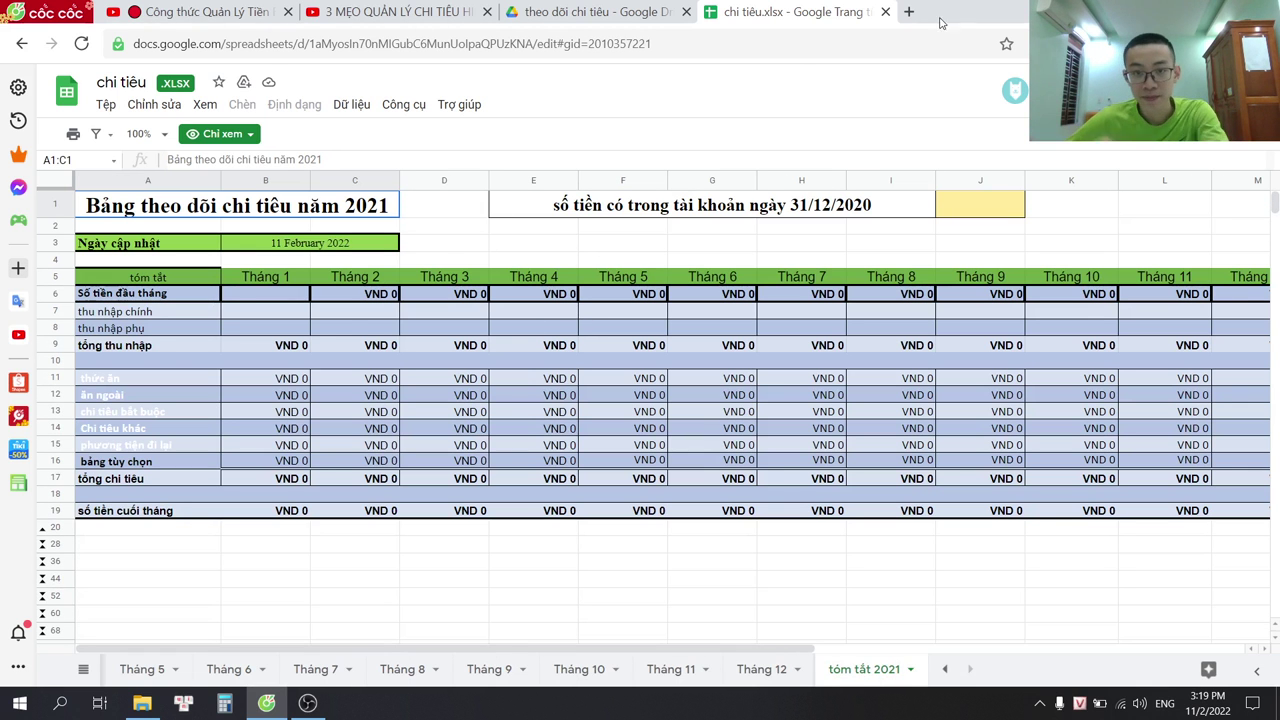
- Return to the desktop and open the workbook "Chi tiêu 2022 - Không xóa" in Excel
left_click(422, 10)
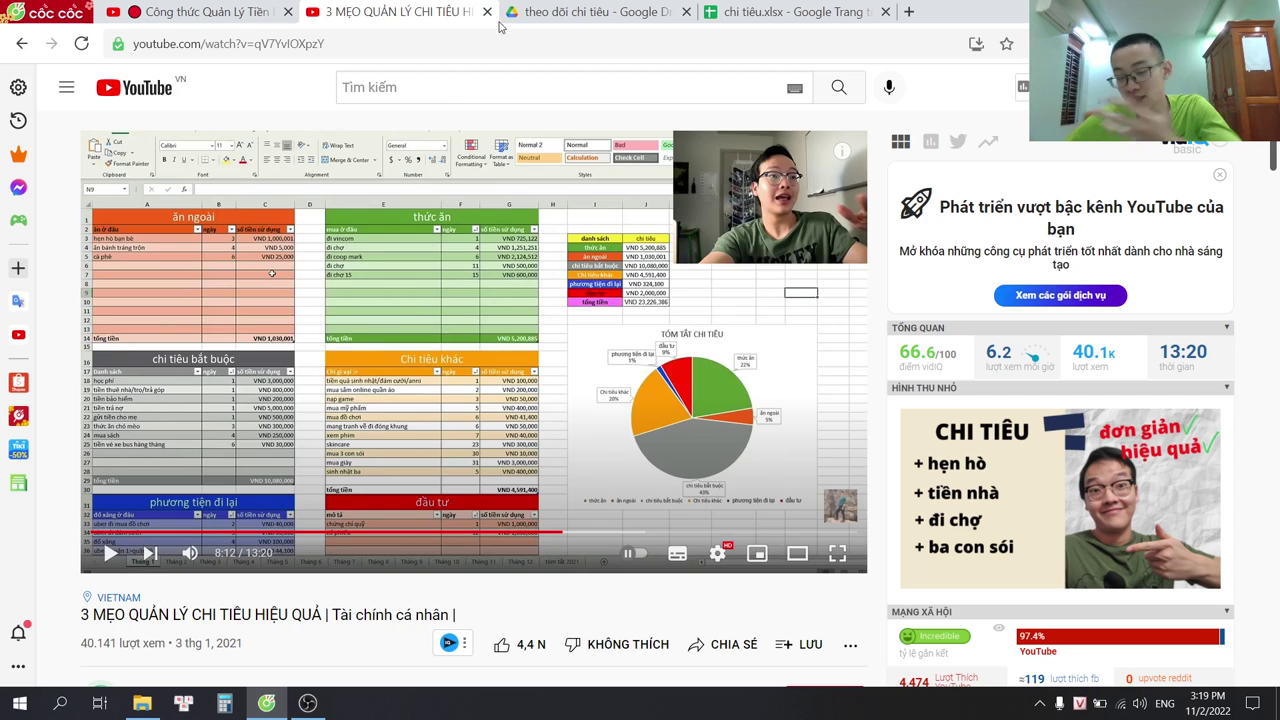
left_click(308, 703)
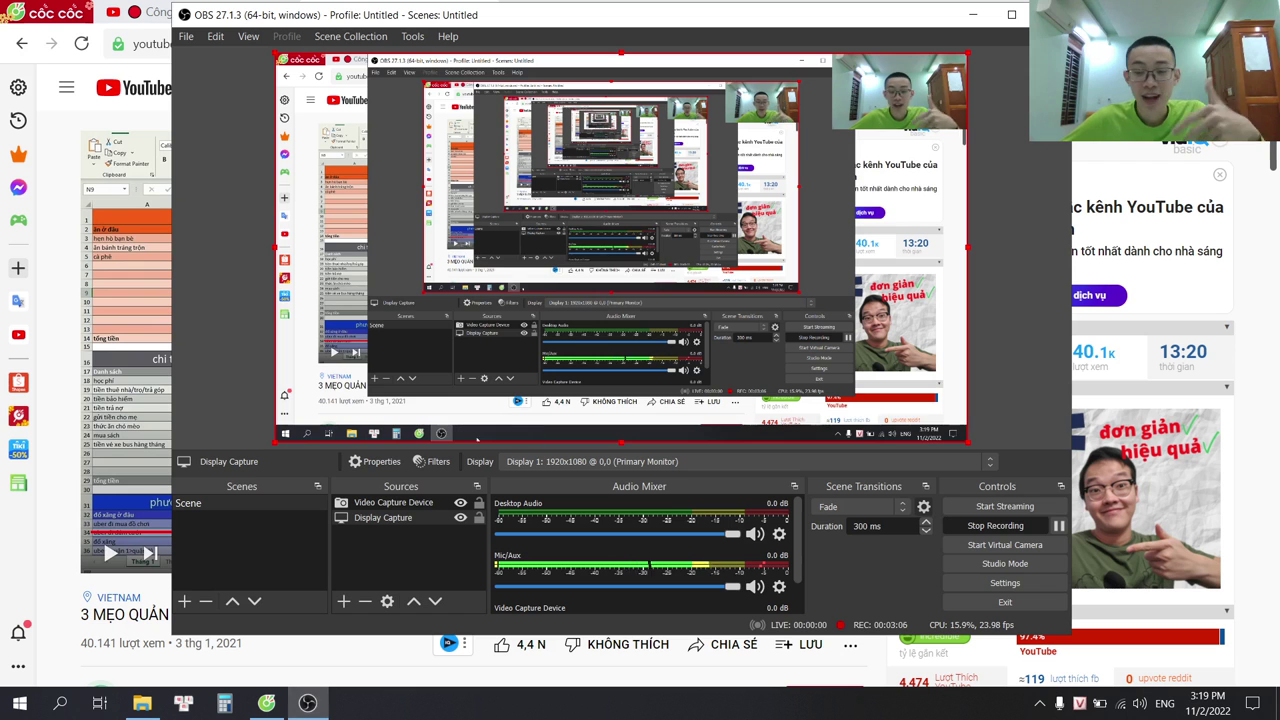
left_click(1277, 705)
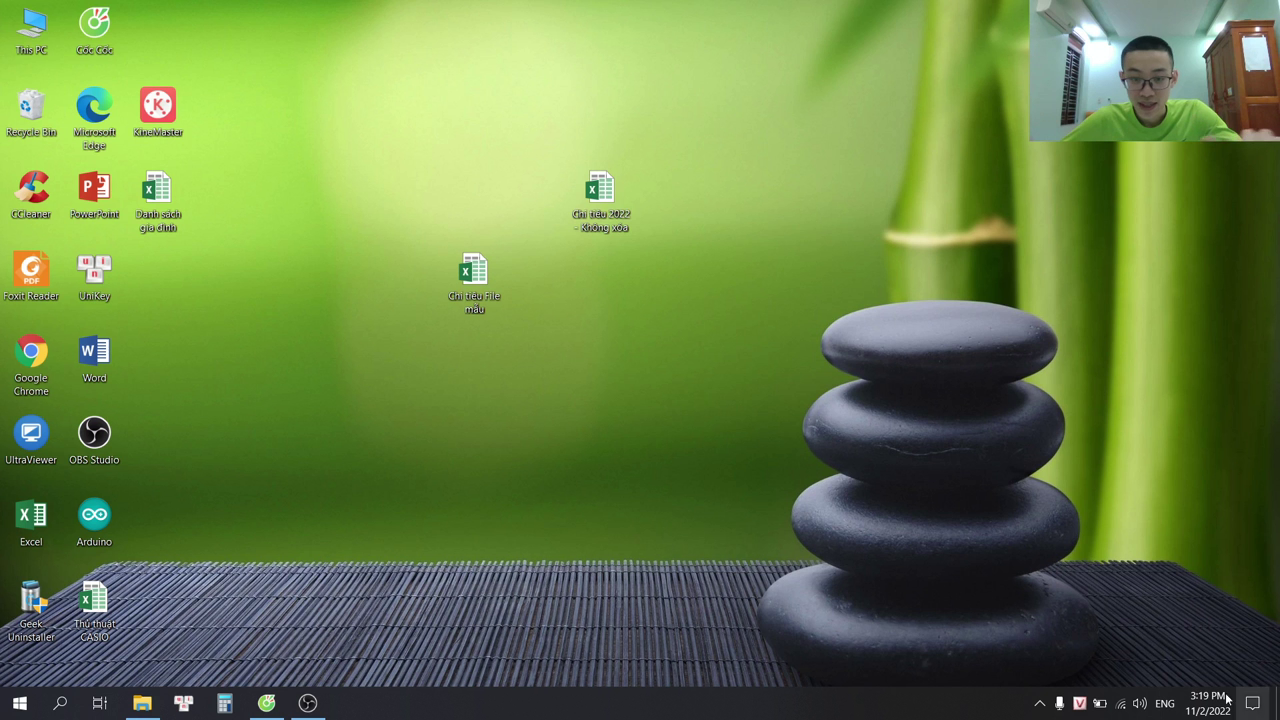
double_click(629, 216)
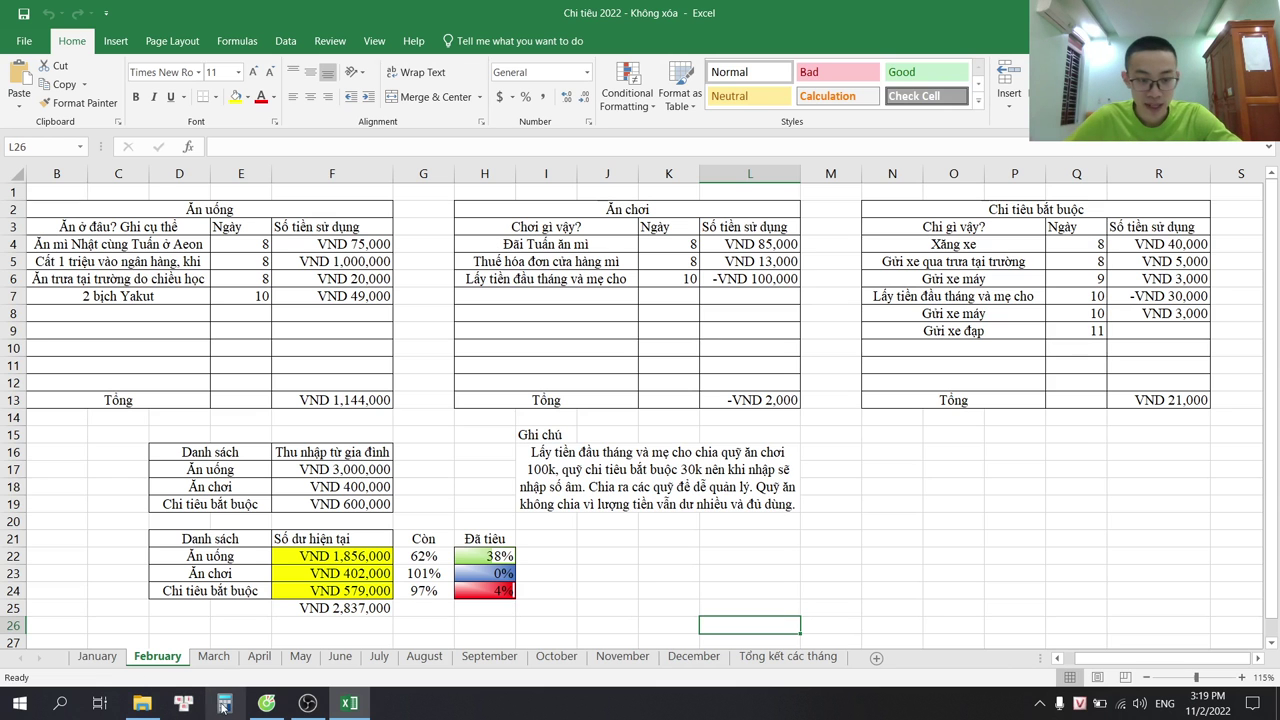
- Check the three-account method video in the browser against the 2022 expense workbook, ending back in Excel
left_click(267, 702)
left_click(211, 11)
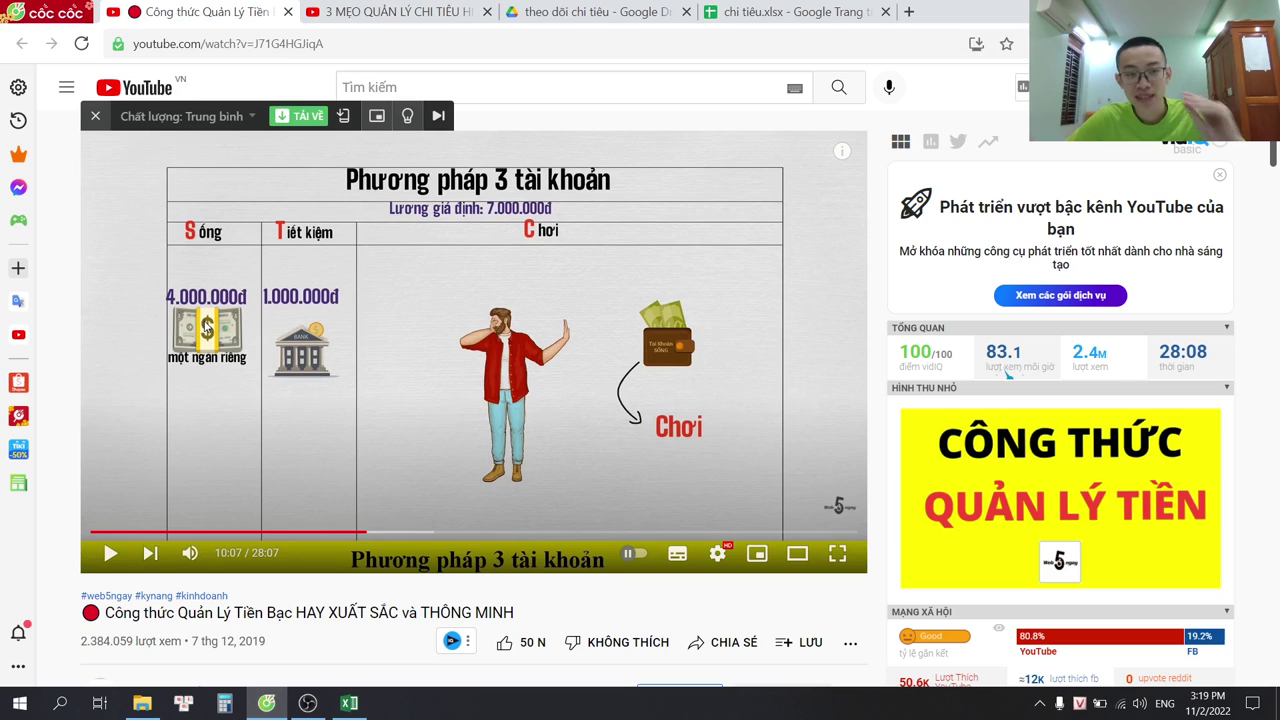
left_click(352, 704)
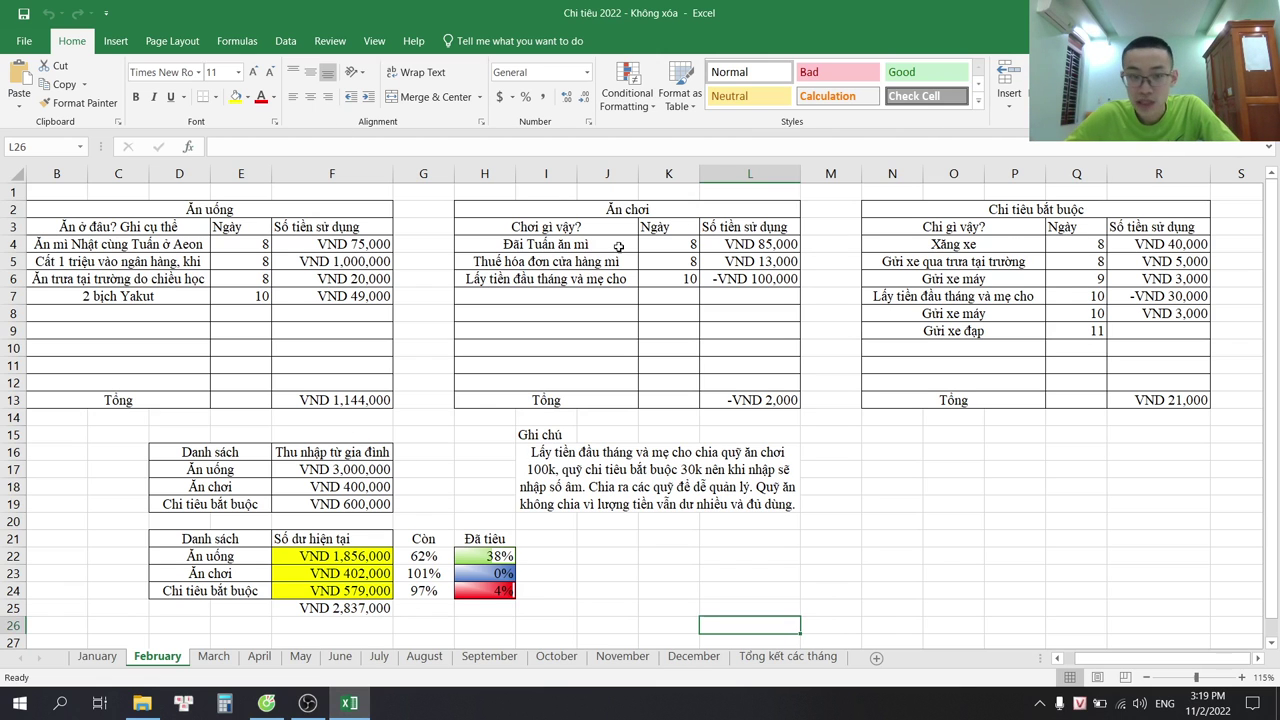
- Inspect the entries of the Ăn uống table in the February sheet, including the full bank-deposit note in B5
left_click(247, 229)
left_click(250, 250)
left_click(199, 259)
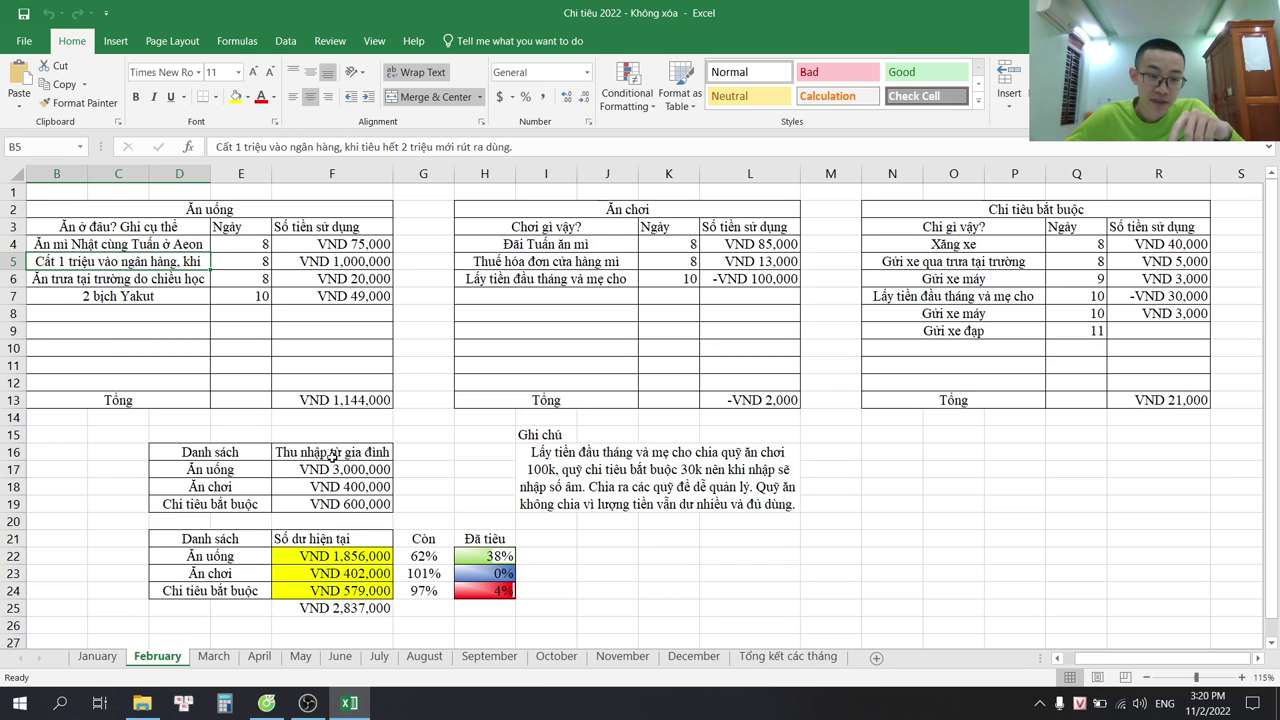
- Inspect the Số dư hiện tại and Đã tiêu formulas in the February sheet and the negative amount in the Ăn chơi table
left_click(340, 560)
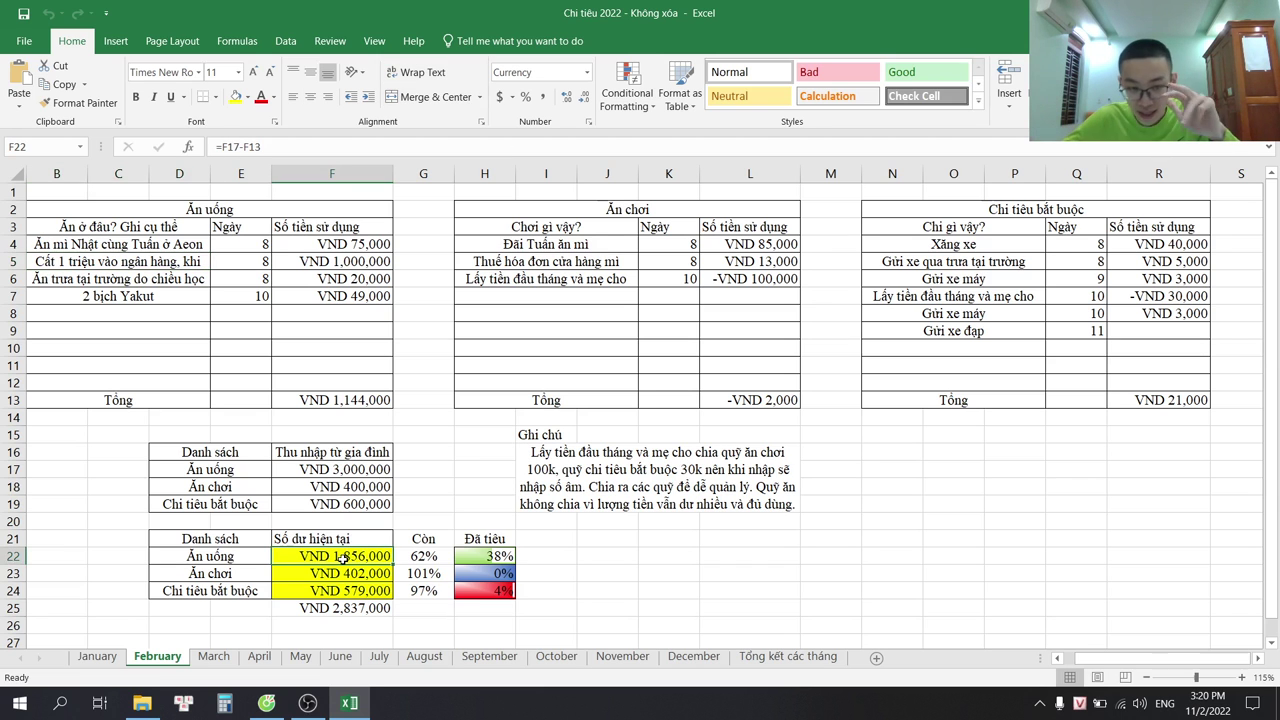
left_click(500, 560)
left_click(530, 555)
left_click(512, 560)
left_click(473, 590)
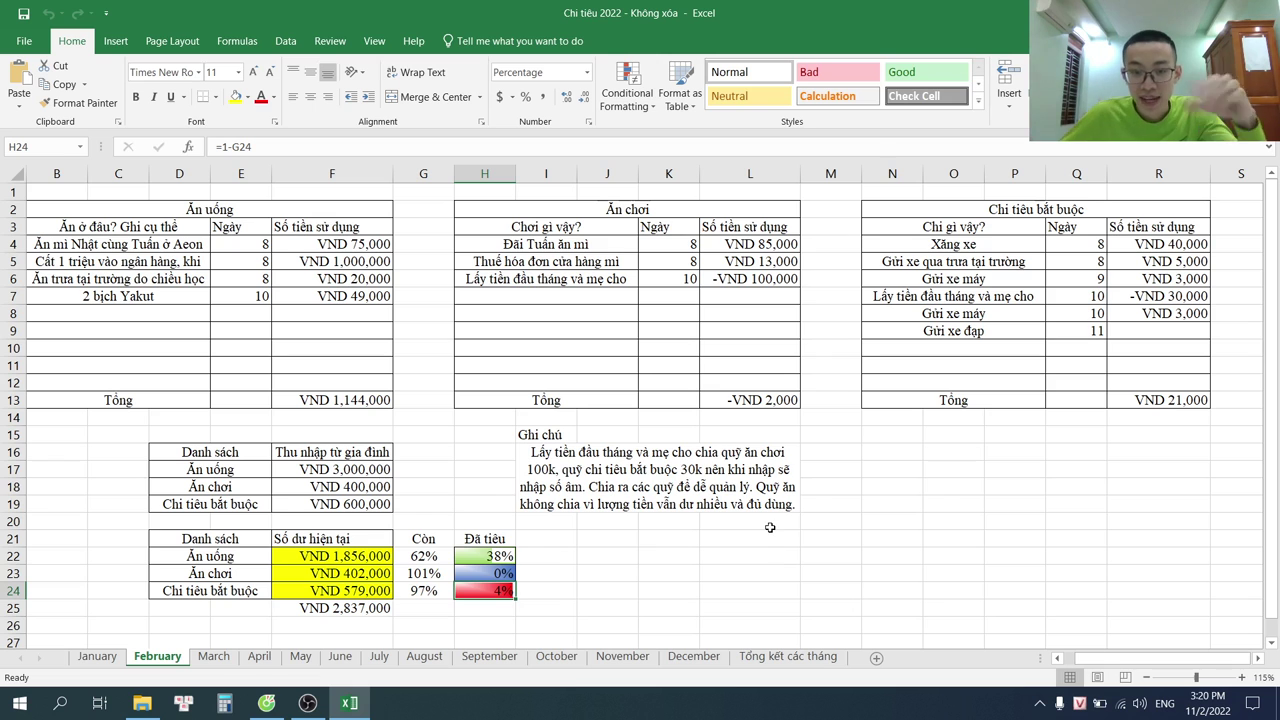
left_click(741, 283)
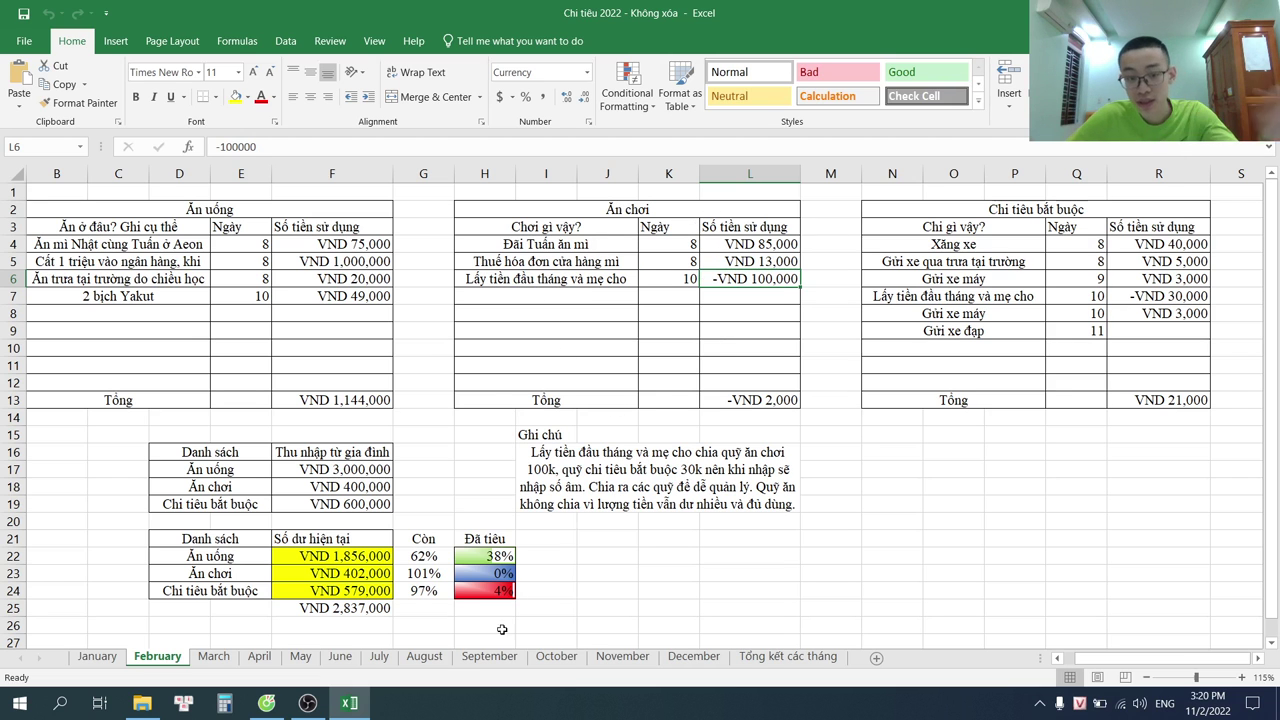
- Examine the monthly income, expense and closing-balance tables in the Tổng kết các tháng sheet, including the January extra-income entry
left_click(788, 656)
scroll(735, 390, "down", 1)
scroll(886, 526, "down", 4)
scroll(894, 289, "up", 5)
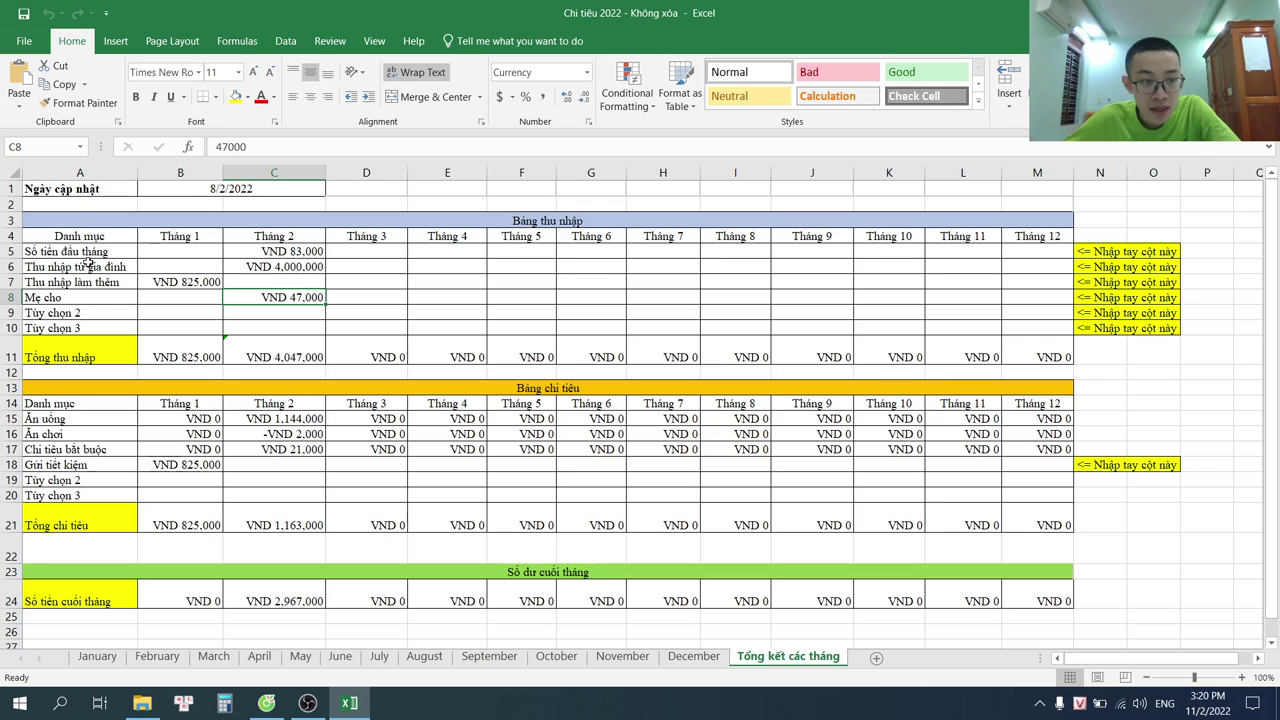
left_click(170, 283)
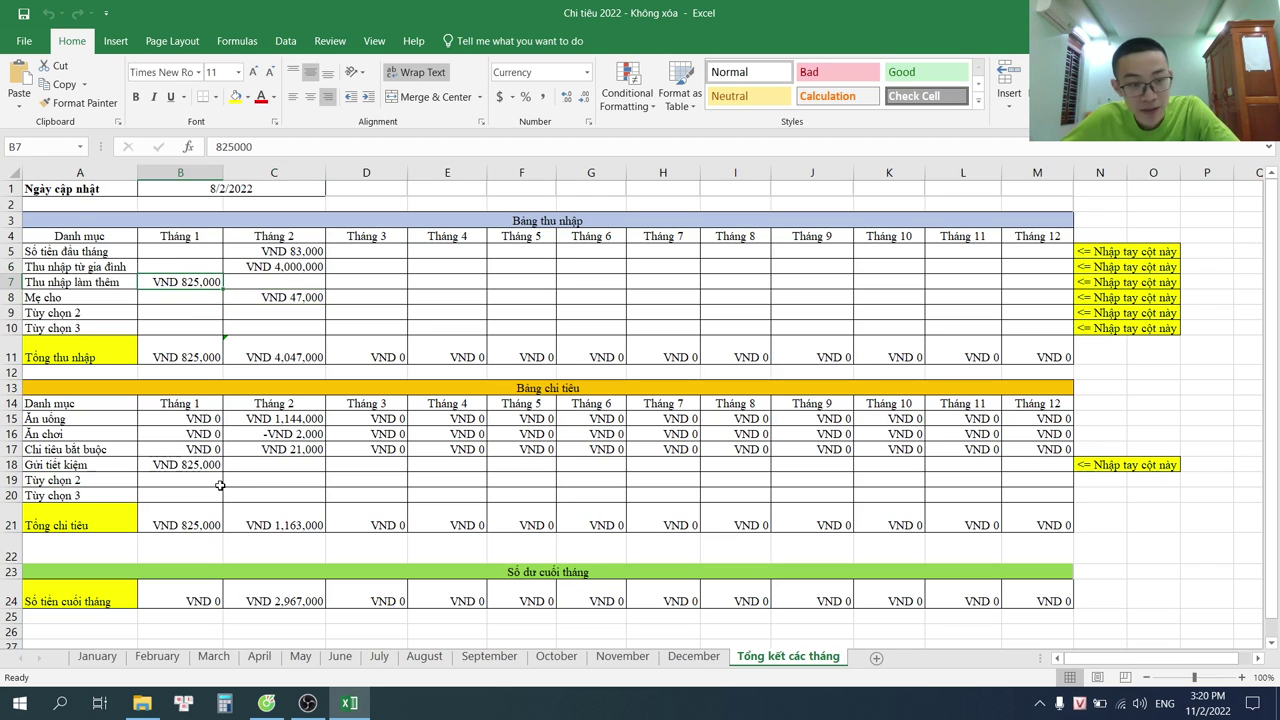
- Inspect the January Gửi tiết kiệm entry and the February expense link, totals and closing-balance formulas in the Tổng kết các tháng sheet
left_click(142, 464)
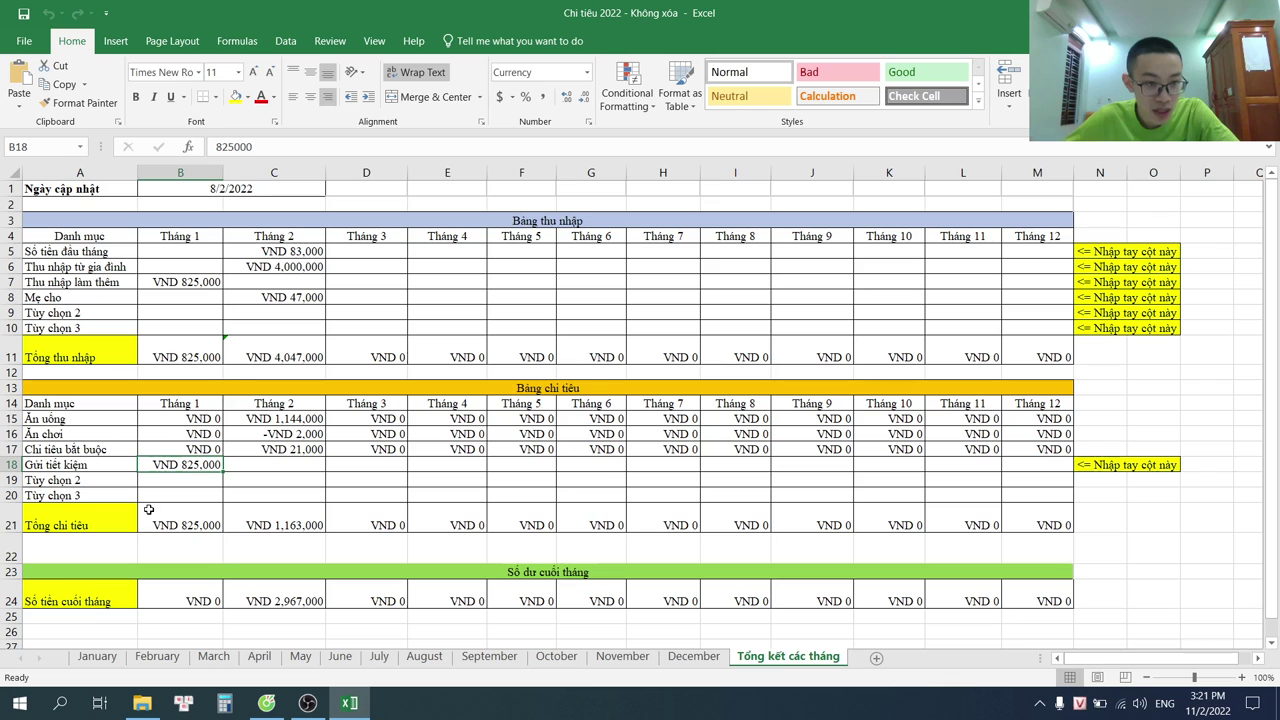
left_click(253, 357)
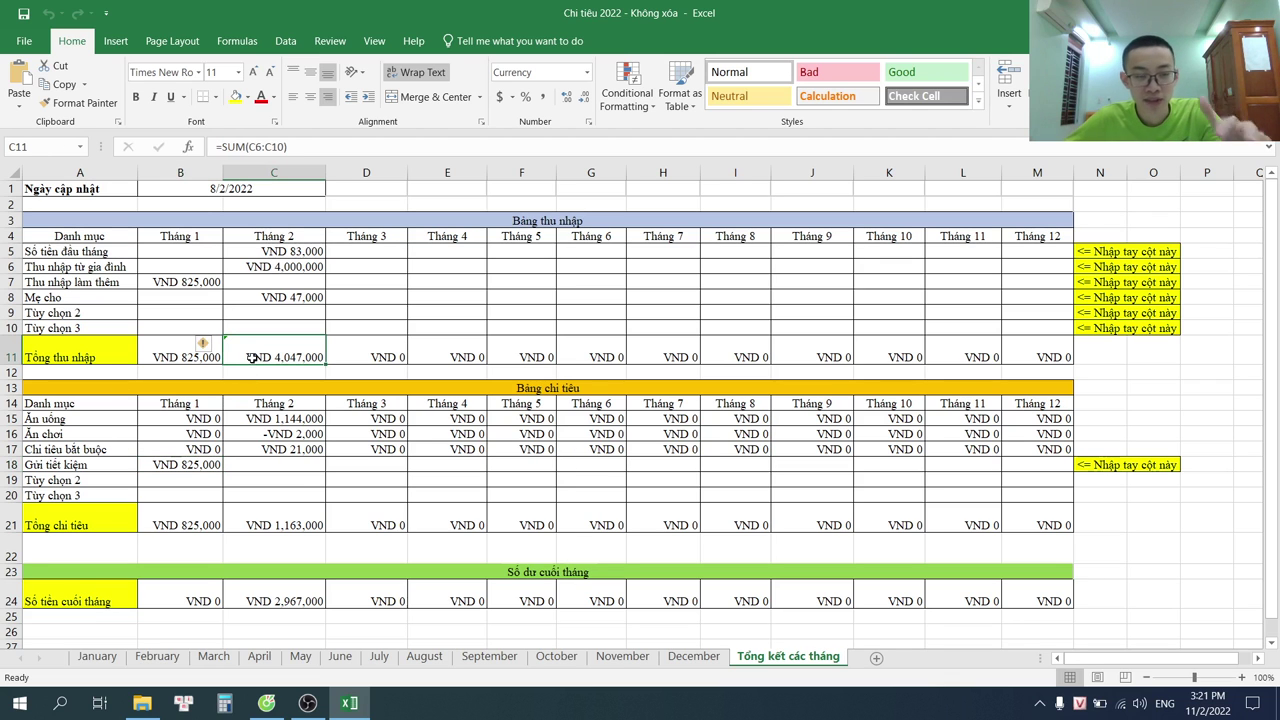
left_click(299, 508)
double_click(296, 506)
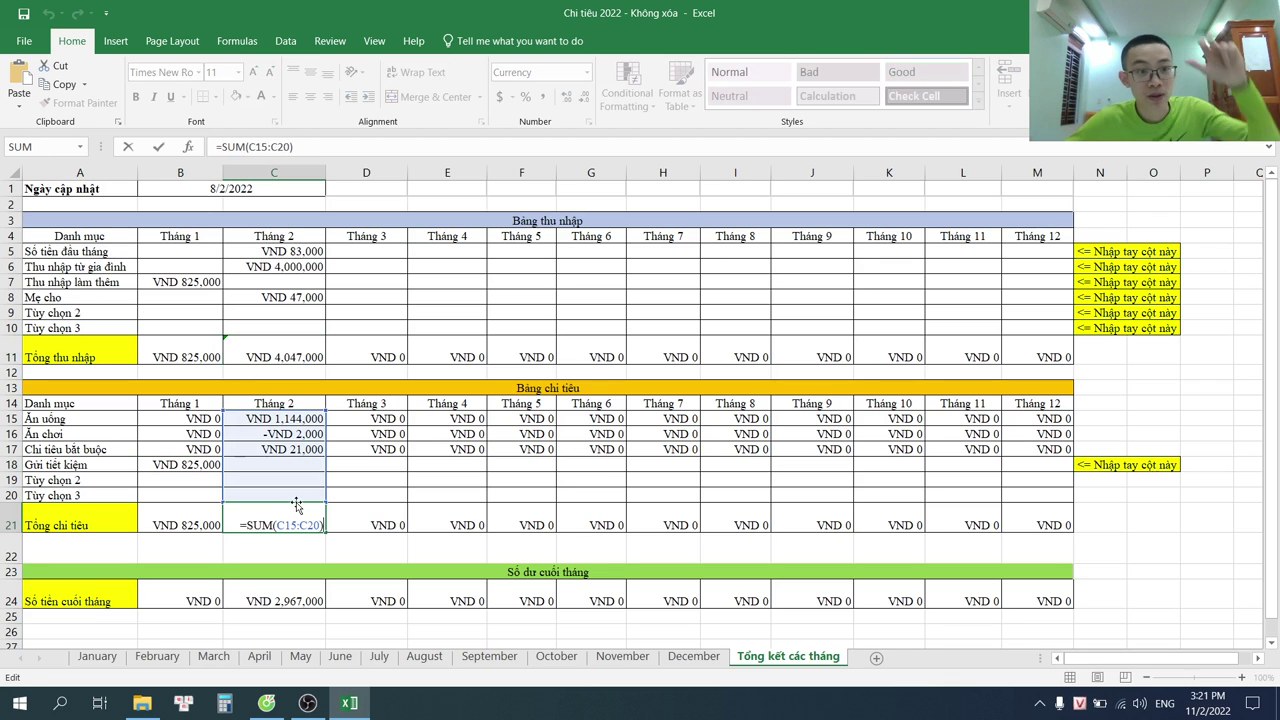
left_click(265, 598)
double_click(265, 598)
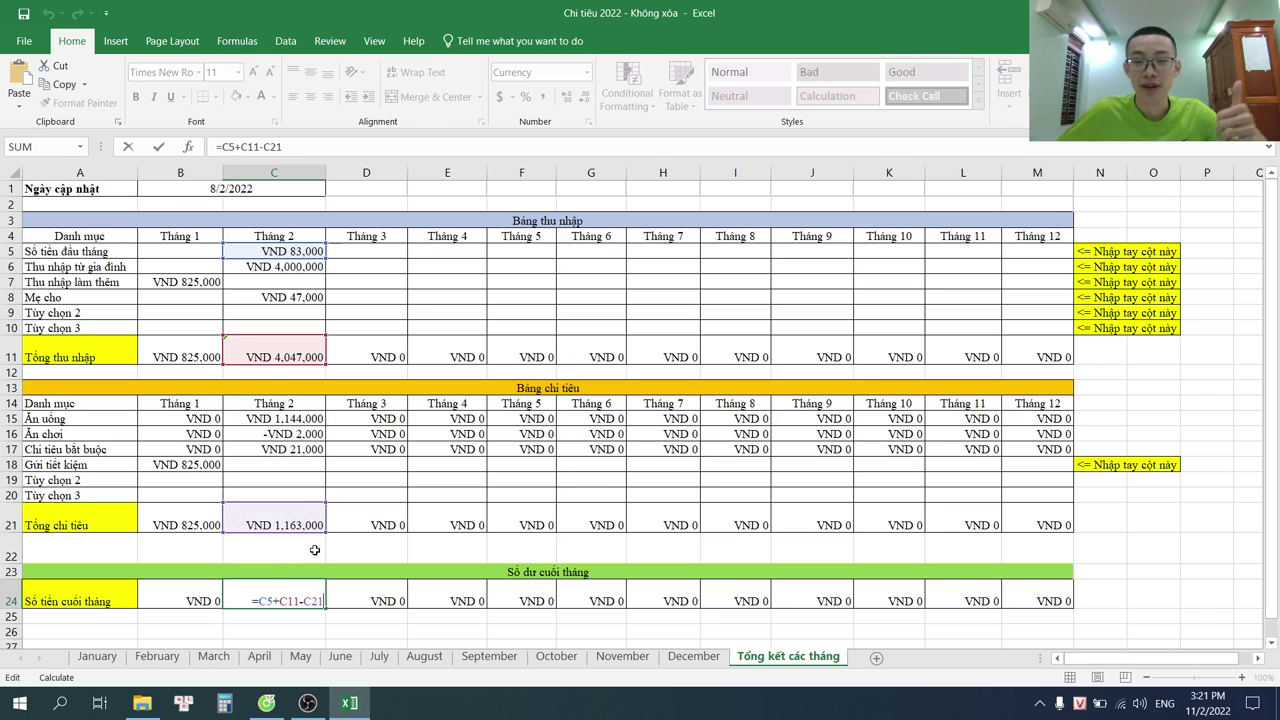
left_click(684, 264)
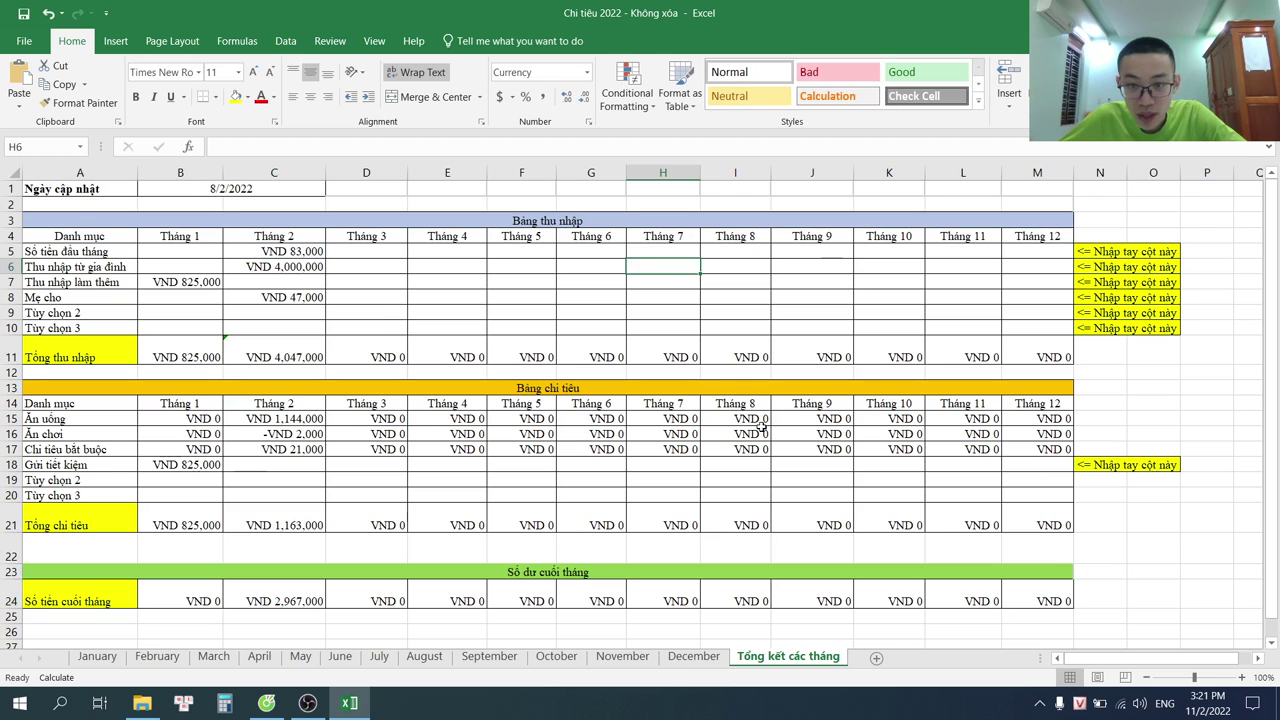
left_click(250, 419)
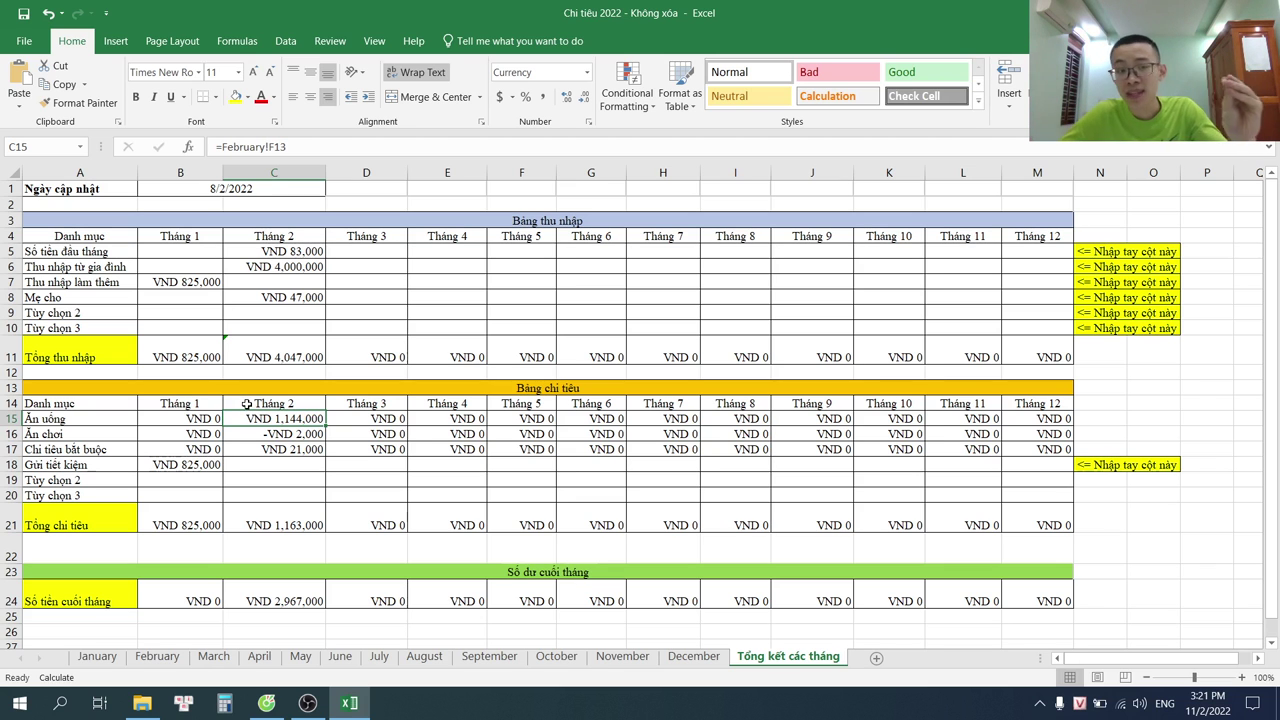
left_click(288, 594)
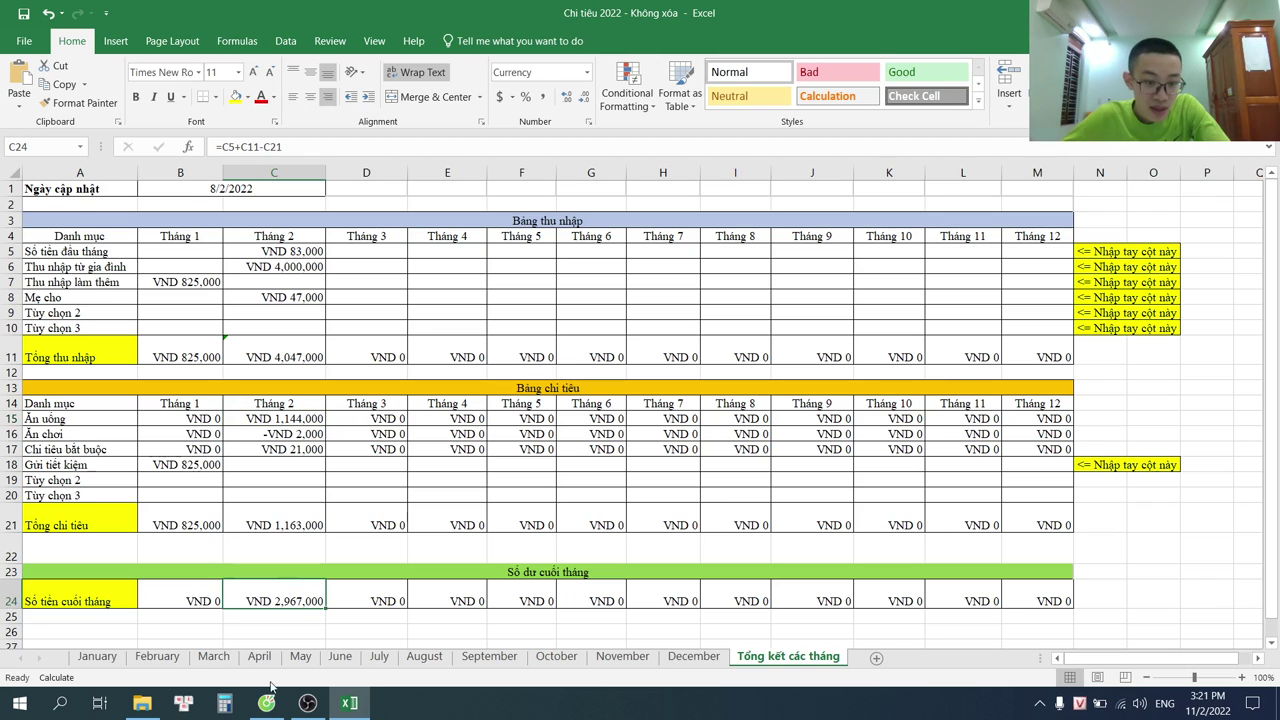
- Enter 2000 as the amount for Gửi xe đạp in the February sheet's Chi tiêu bắt buộc table and save the workbook
left_click(170, 663)
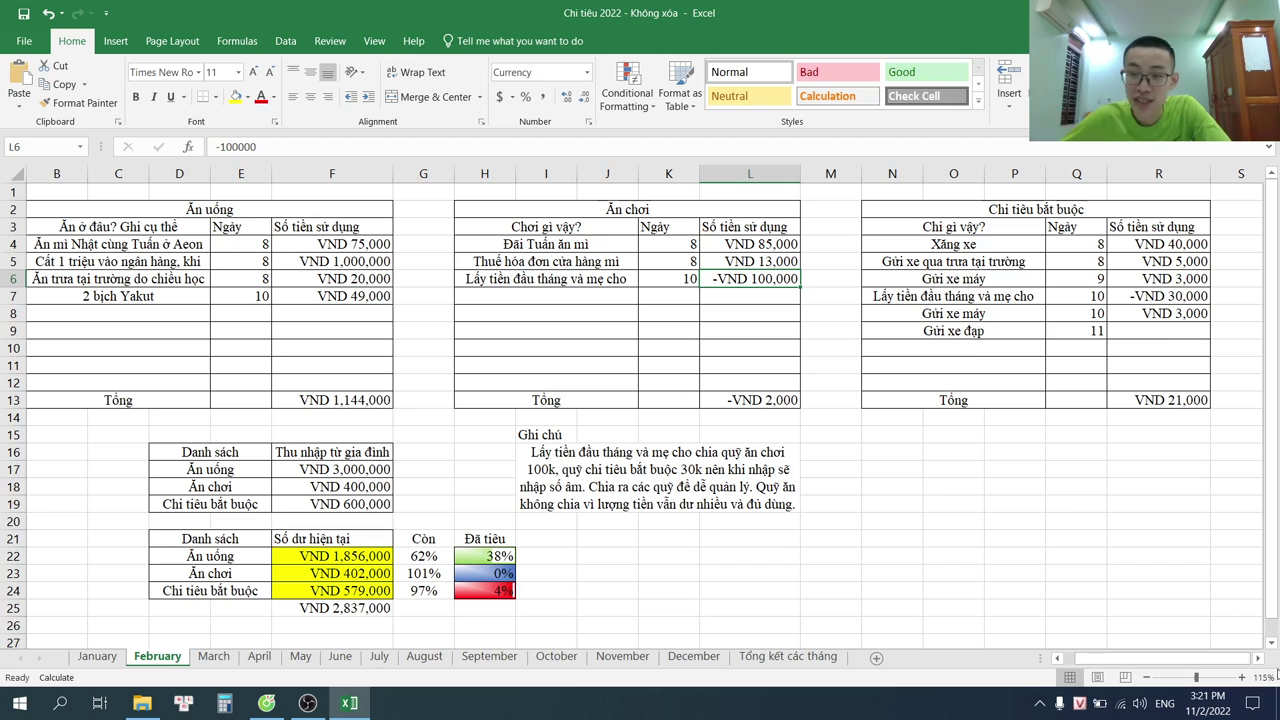
left_click(1155, 330)
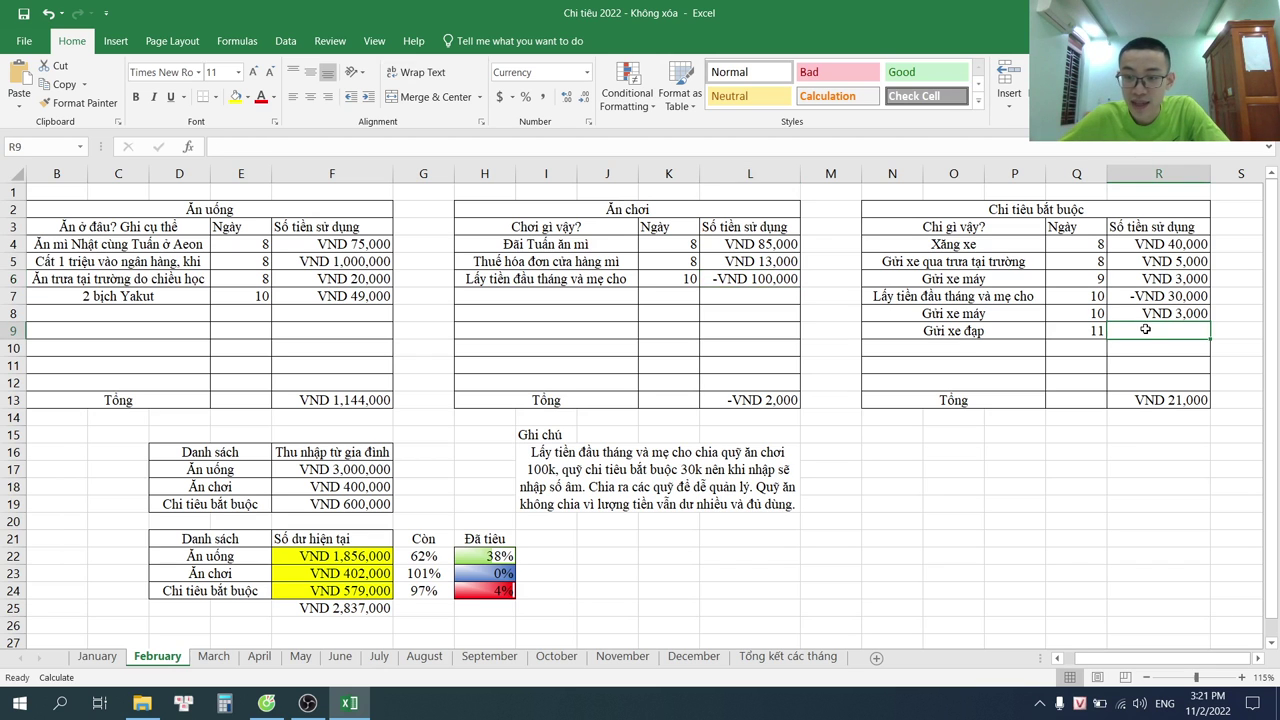
type("2000")
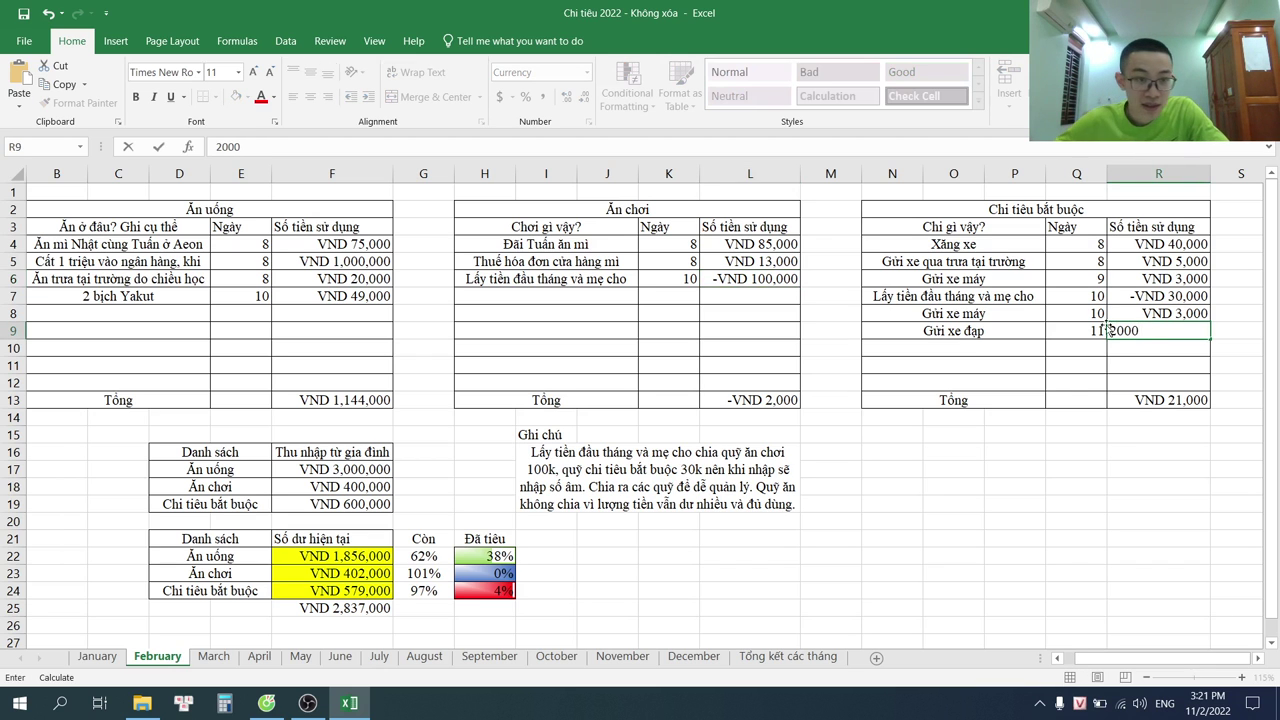
key("Return")
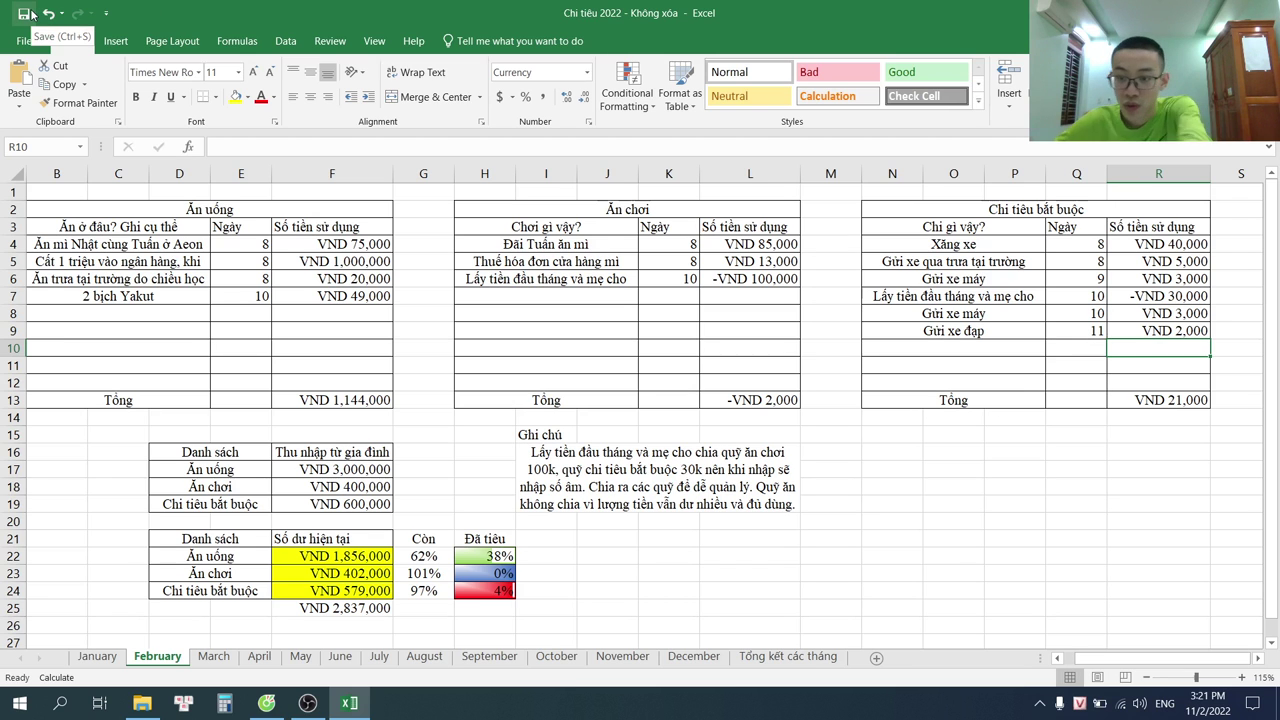
left_click(30, 14)
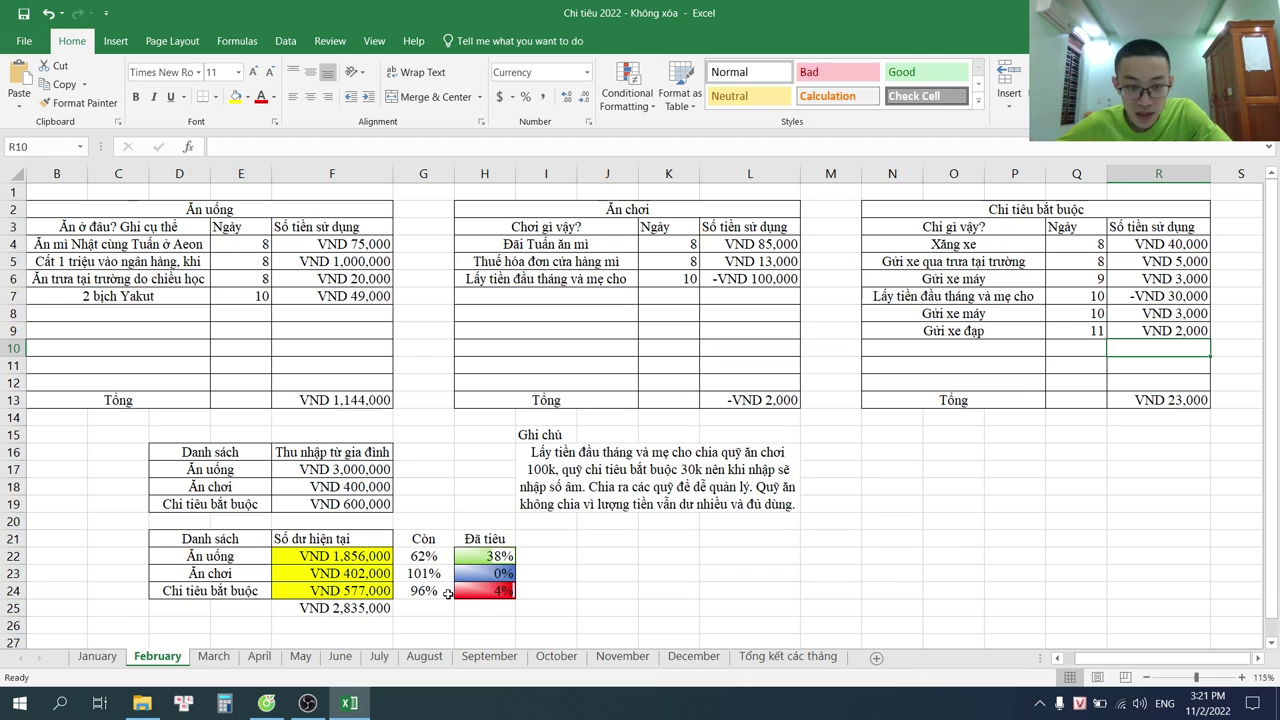
- Check the Đã tiêu formula for Chi tiêu bắt buộc and review the Tổng kết các tháng sheet, ending back in the February sheet
left_click(481, 594)
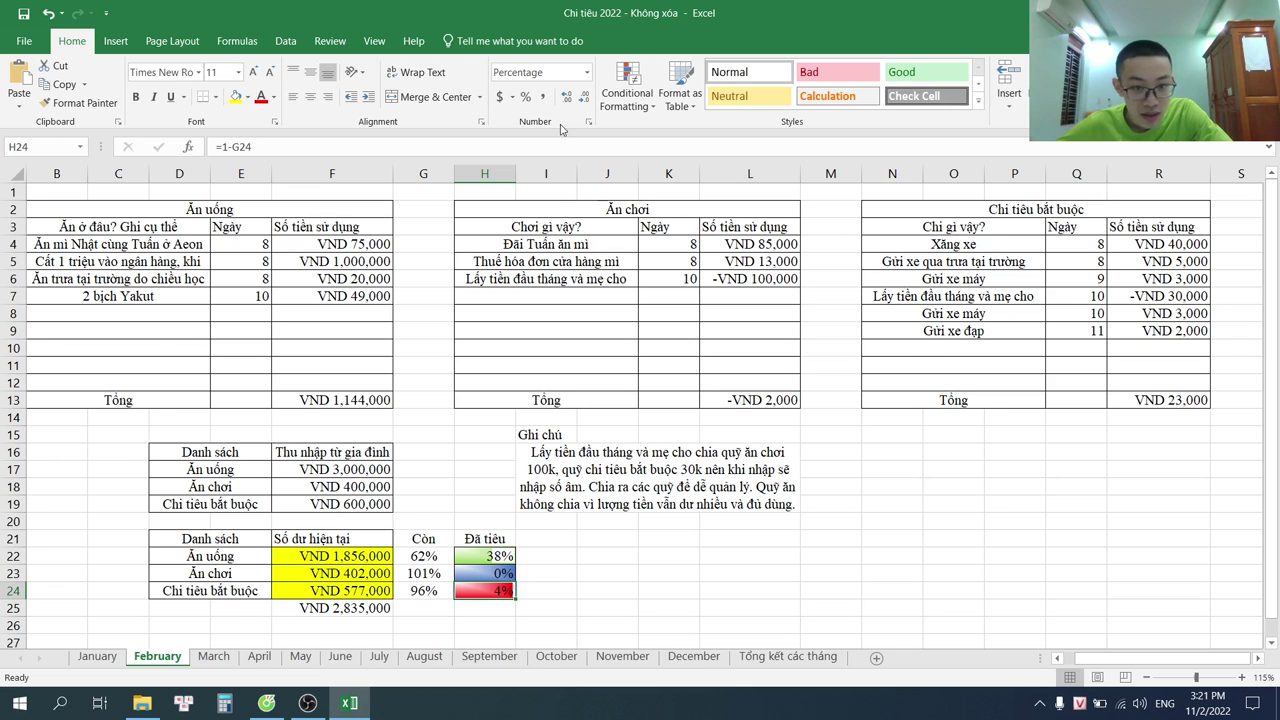
left_click(788, 656)
scroll(95, 193, "down", 2)
scroll(95, 193, "up", 2)
left_click(170, 658)
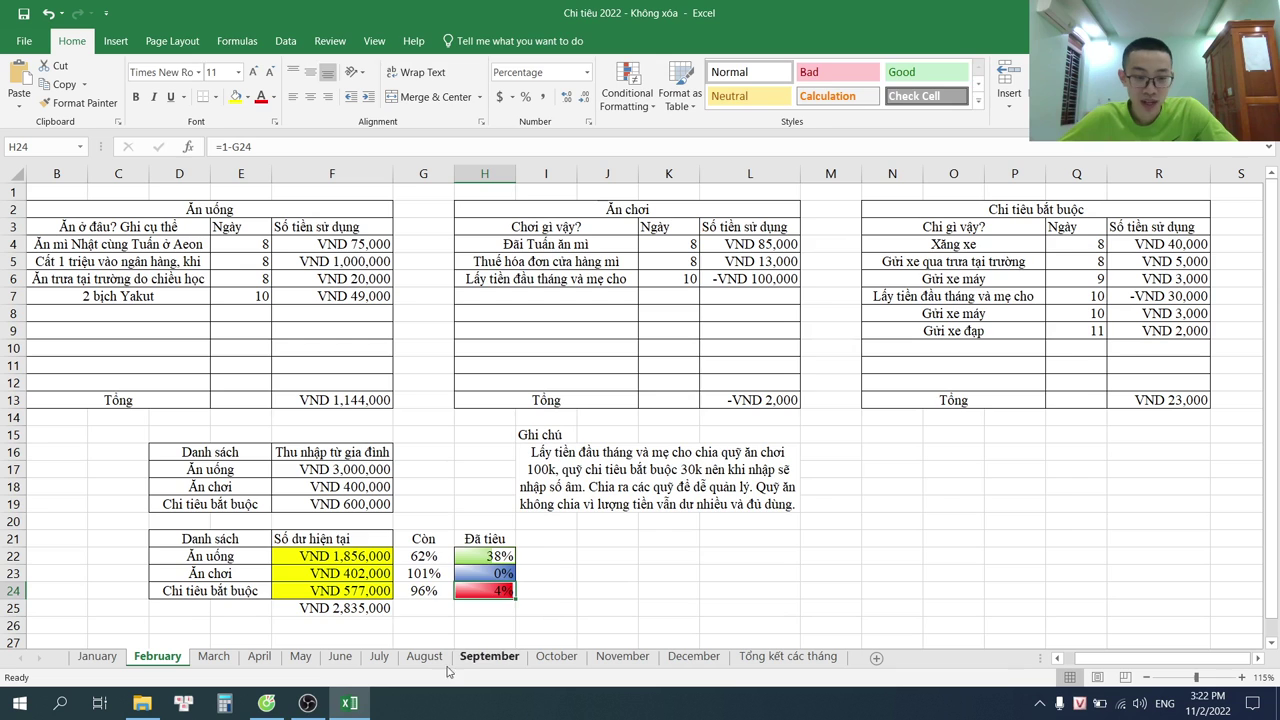
left_click(320, 706)
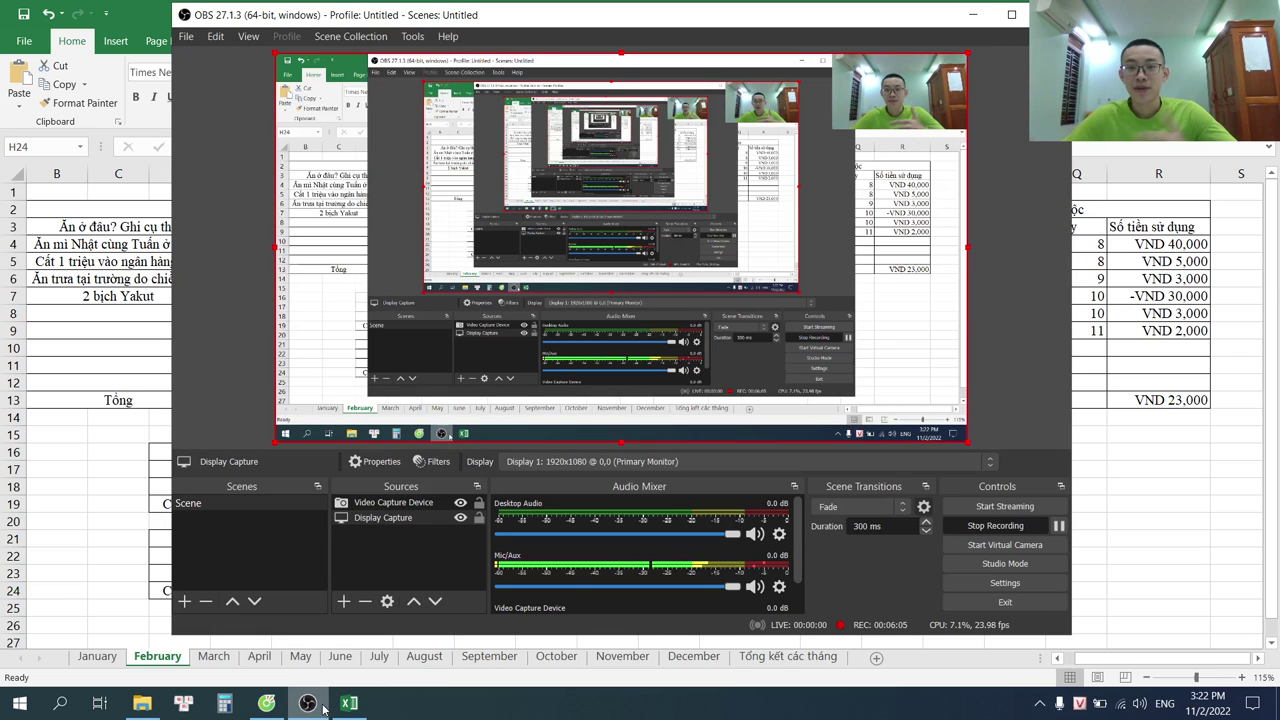